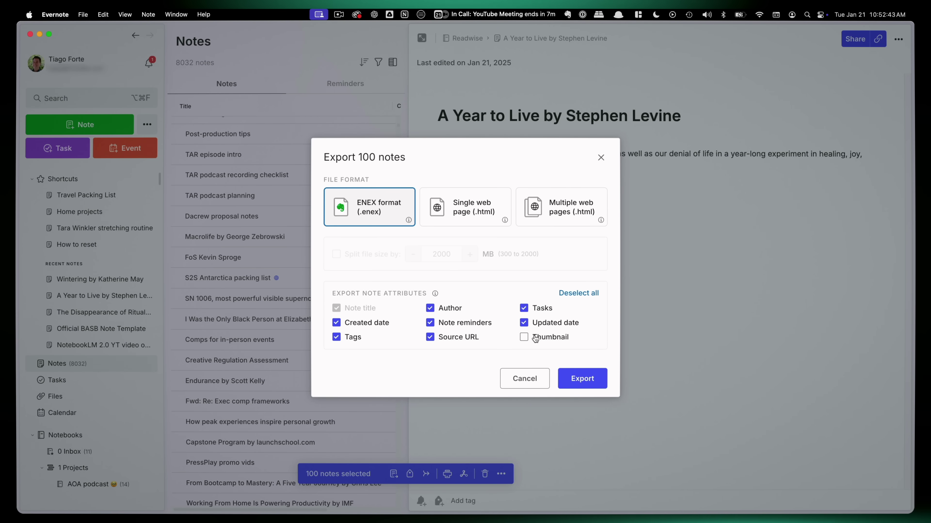
Export the 100 notes as ENEX and save My Notes.enex to Downloads.
left_click(579, 382)
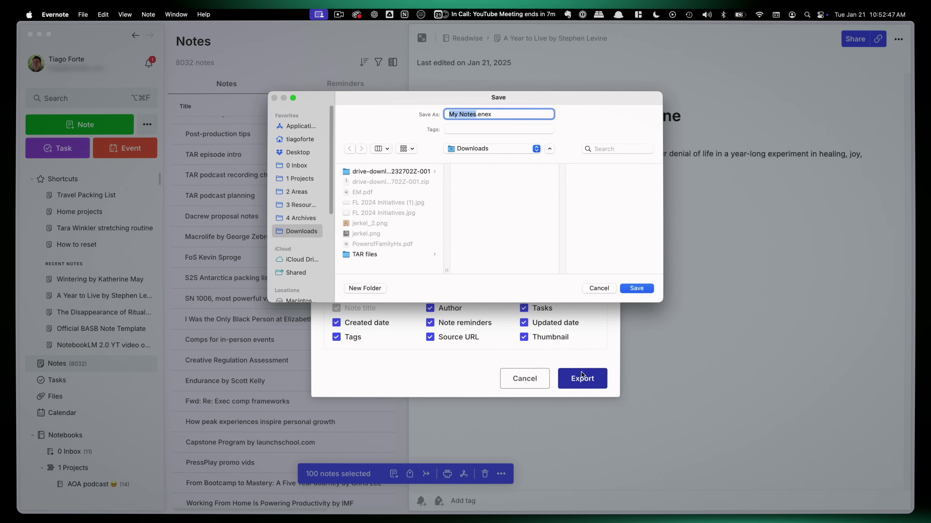
left_click(637, 289)
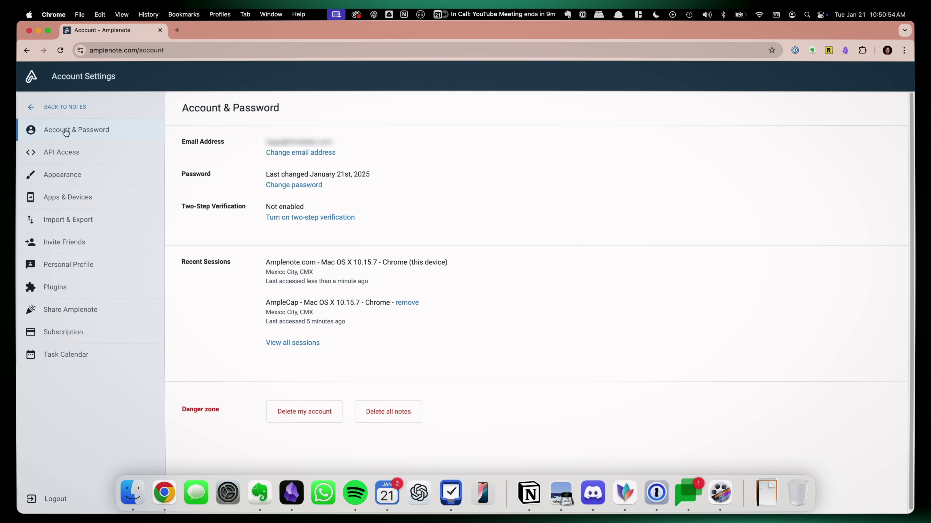
Upload My Notes.enex through Amplenote's Import from Evernote page.
left_click(69, 220)
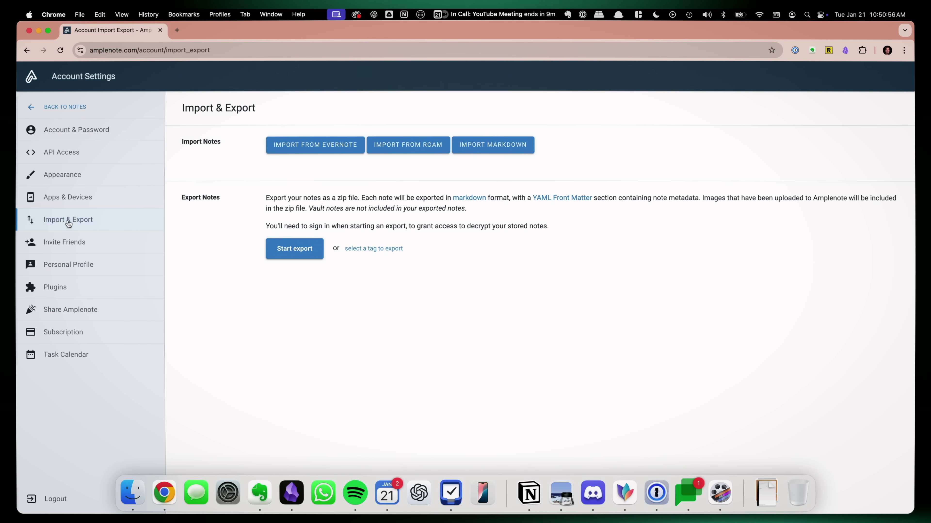
left_click(335, 142)
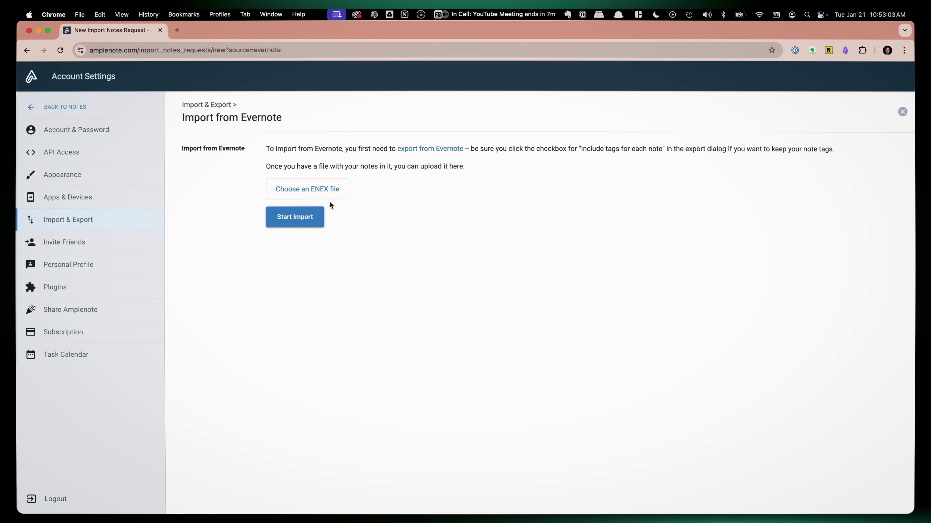
left_click(310, 190)
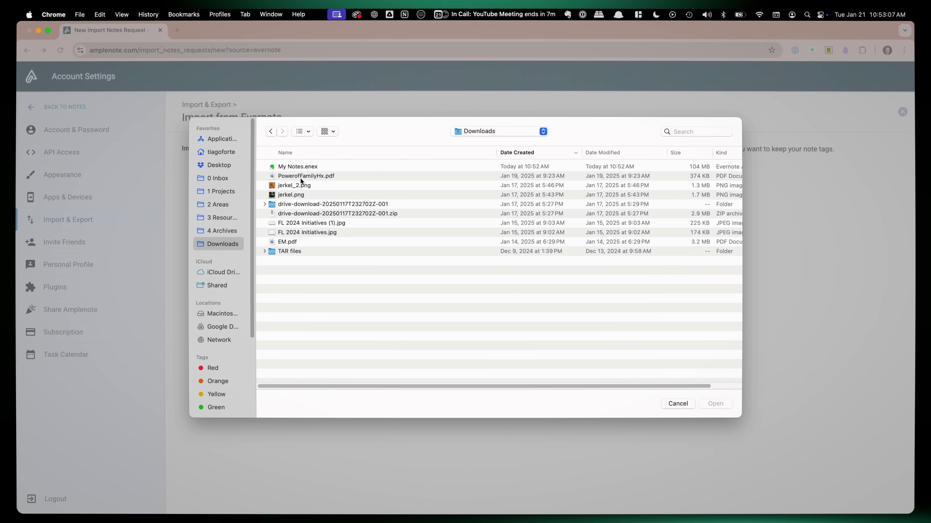
left_click(712, 404)
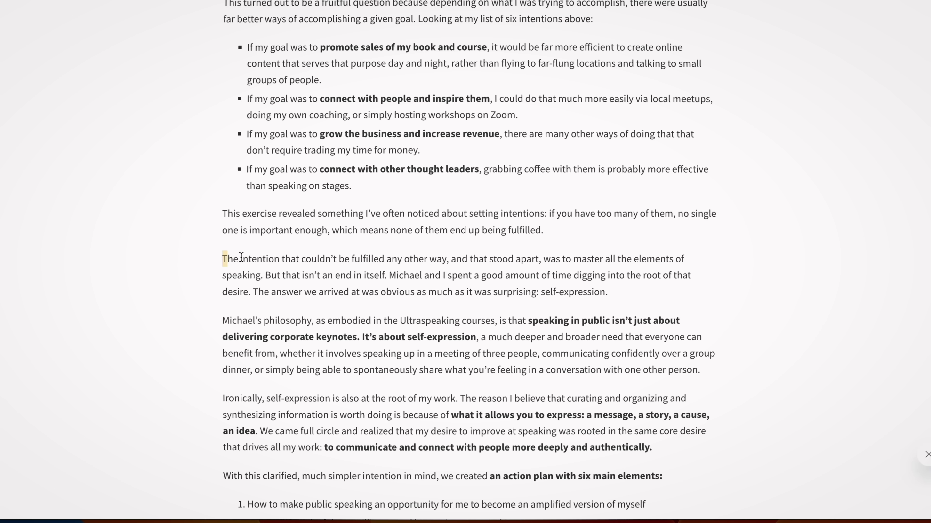
Highlight the paragraph beginning 'The intention that couldn't be fulfilled' about mastering speaking.
left_click_drag(241, 257, 519, 288)
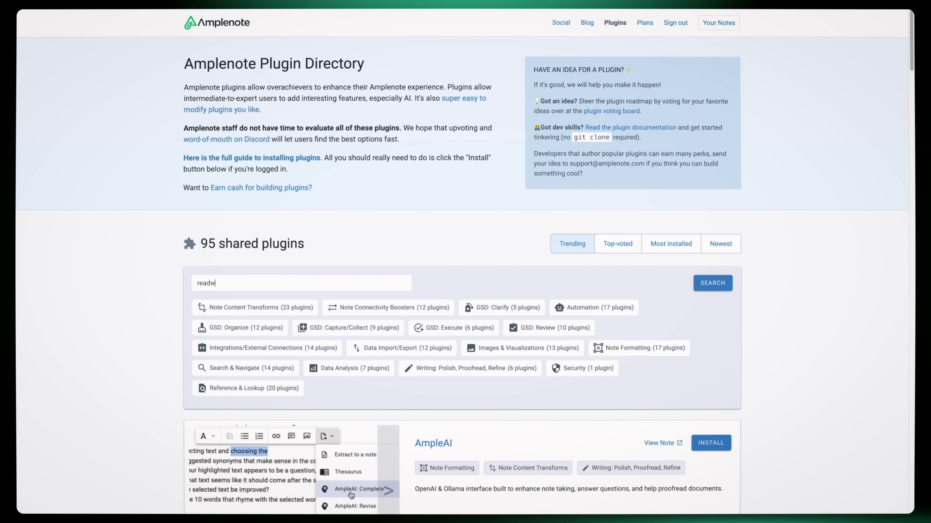
Search the plugin directory for 'readwise' and install the Readwise plugin.
key("Return")
scroll(461, 257, "down", 6)
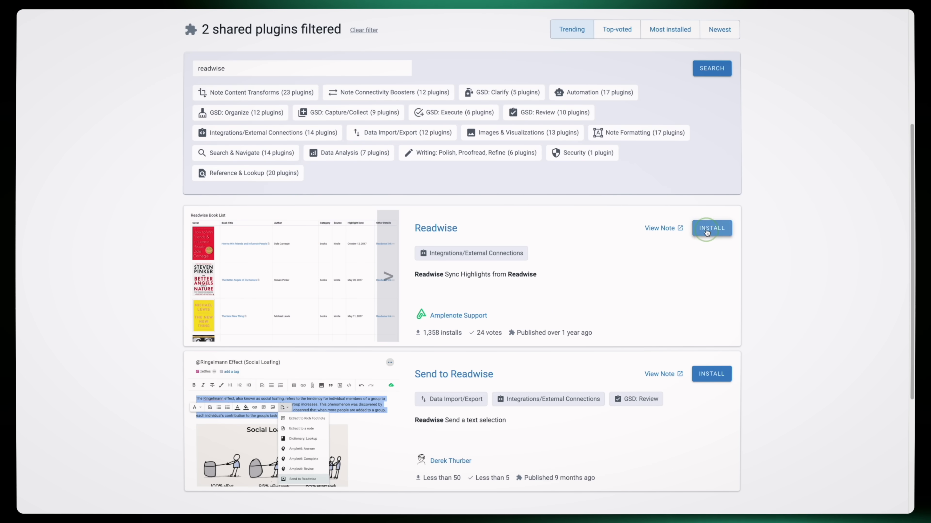
left_click(707, 232)
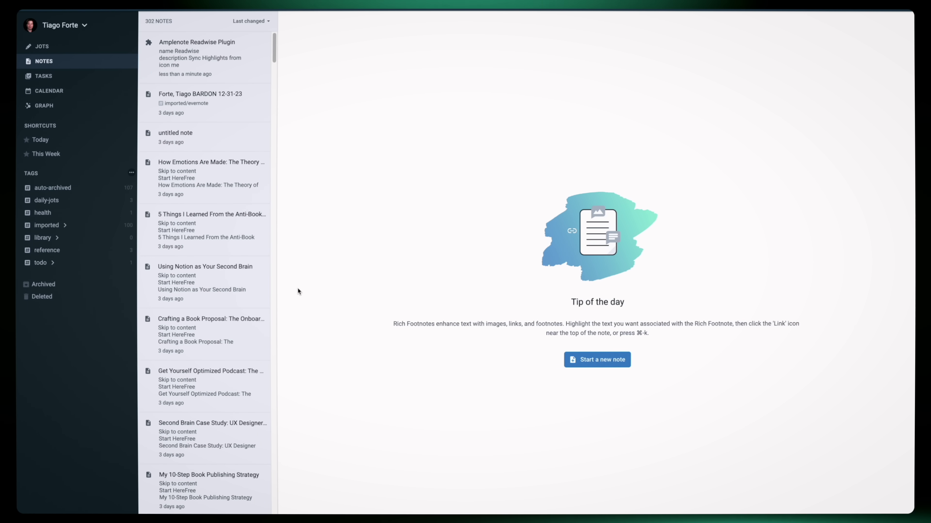
Run 'Plugin: Readwise: Sync all' from the Cmd+O command search.
key("super+o")
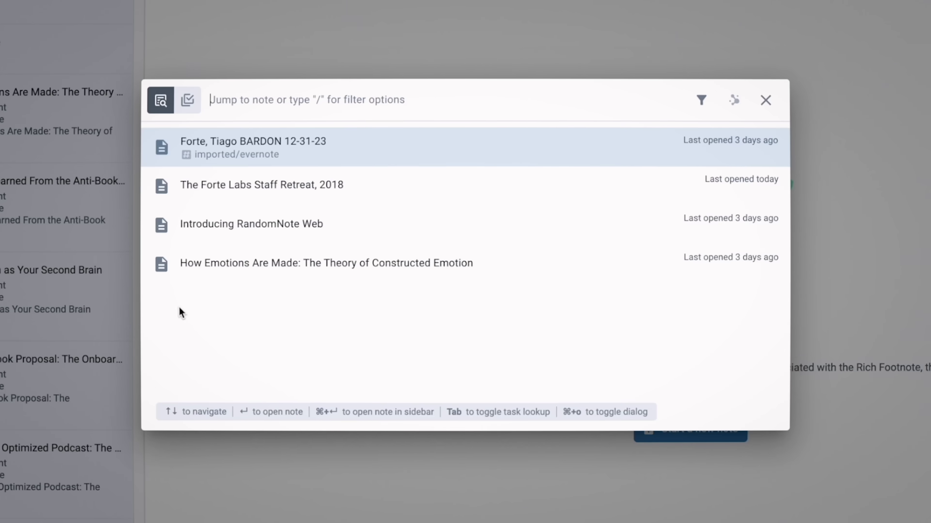
type("sync")
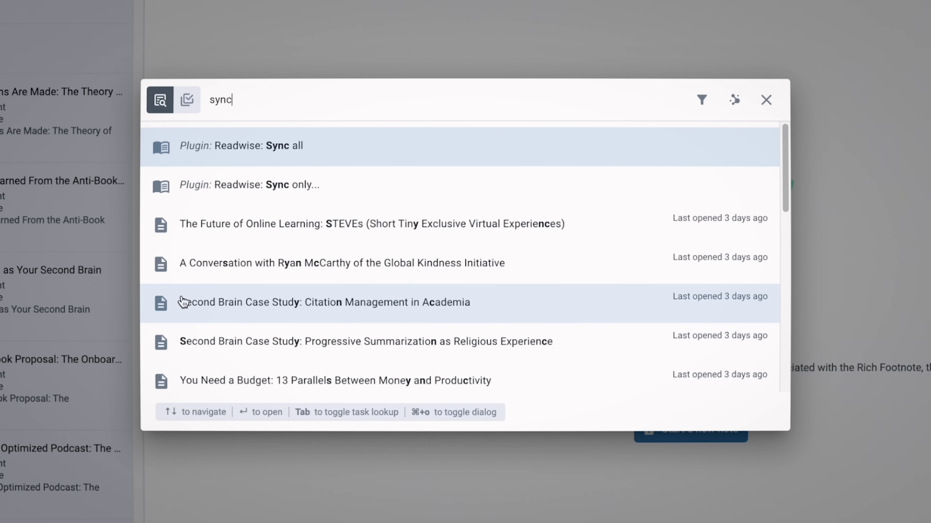
left_click(298, 149)
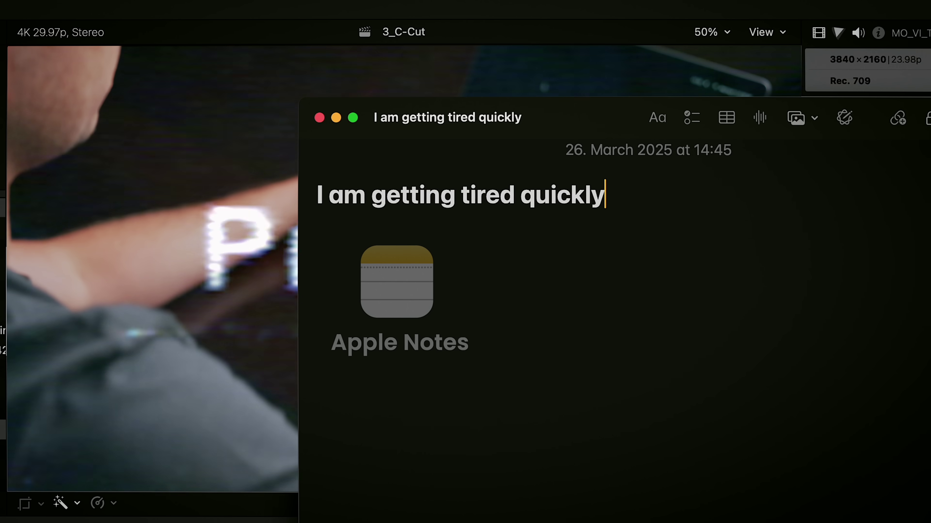
Copy the line 'I am getting tired quickly' and switch to Notion.
left_click_drag(600, 193, 317, 193)
right_click(456, 201)
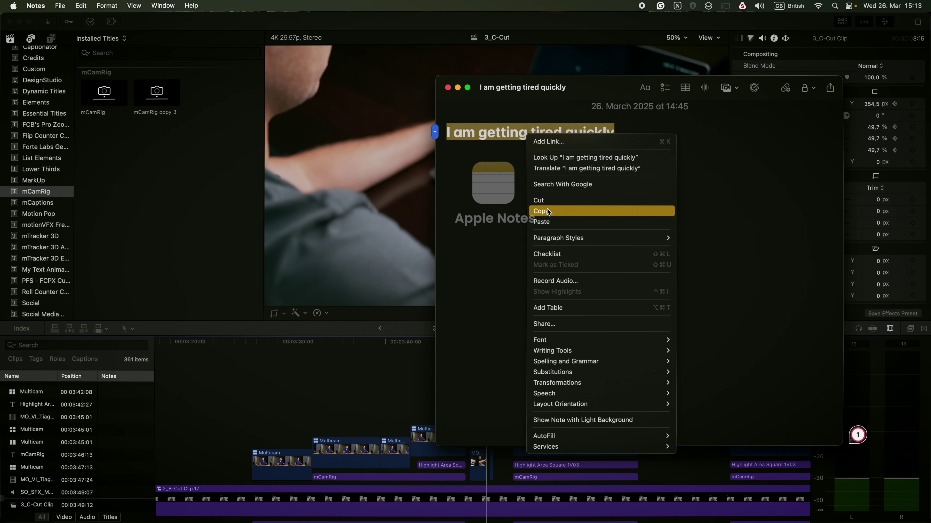
left_click(547, 211)
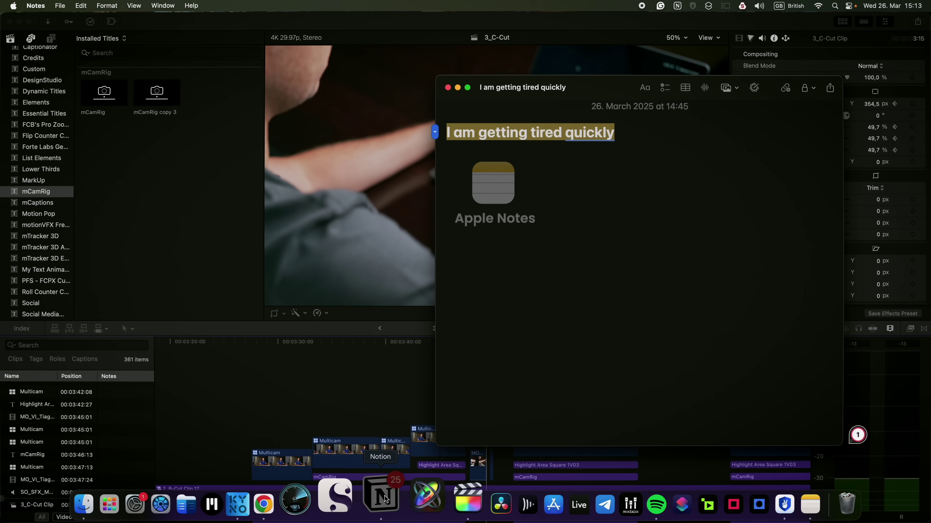
left_click(380, 501)
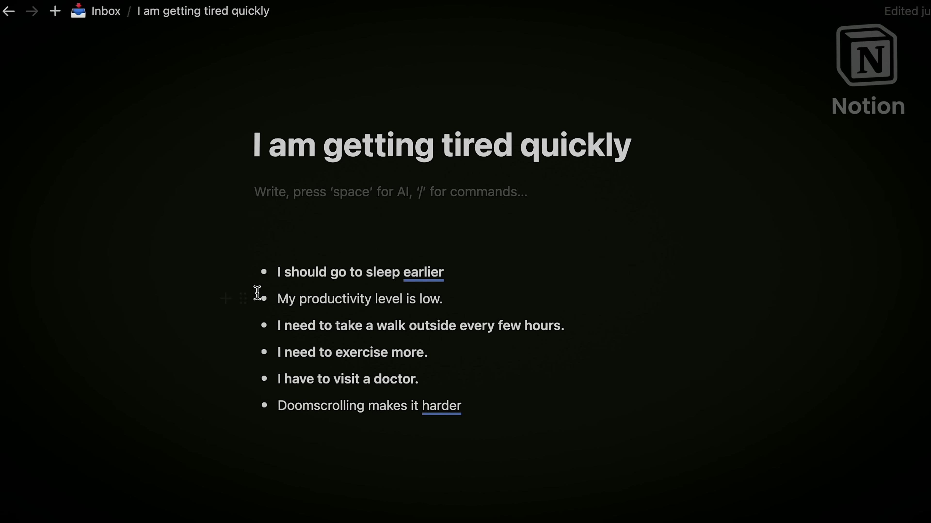
Move the walk, exercise and doctor bullets under the sleep bullet as four to-dos.
left_click_drag(243, 325, 243, 293)
left_click_drag(245, 353, 243, 319)
left_click_drag(243, 380, 257, 290)
key("shift+Up")
key("shift+Up")
key("shift+Up")
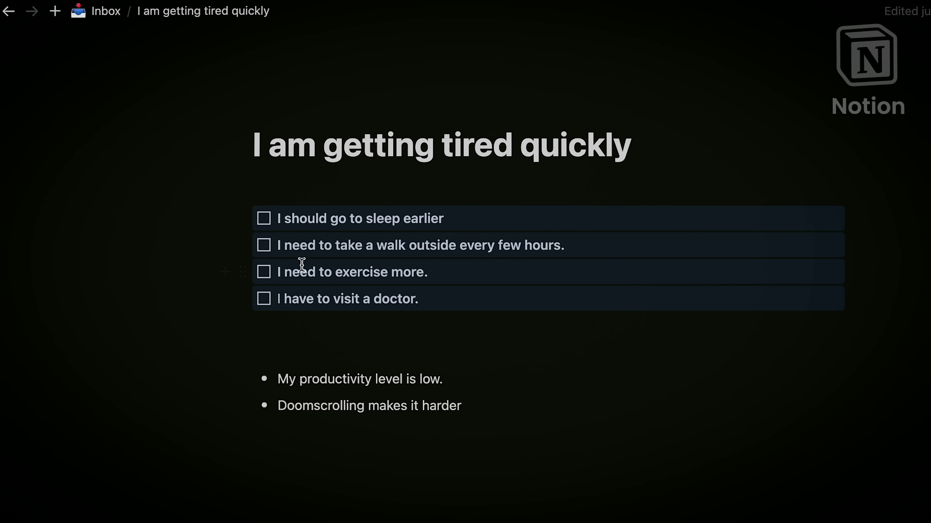
left_click(460, 304)
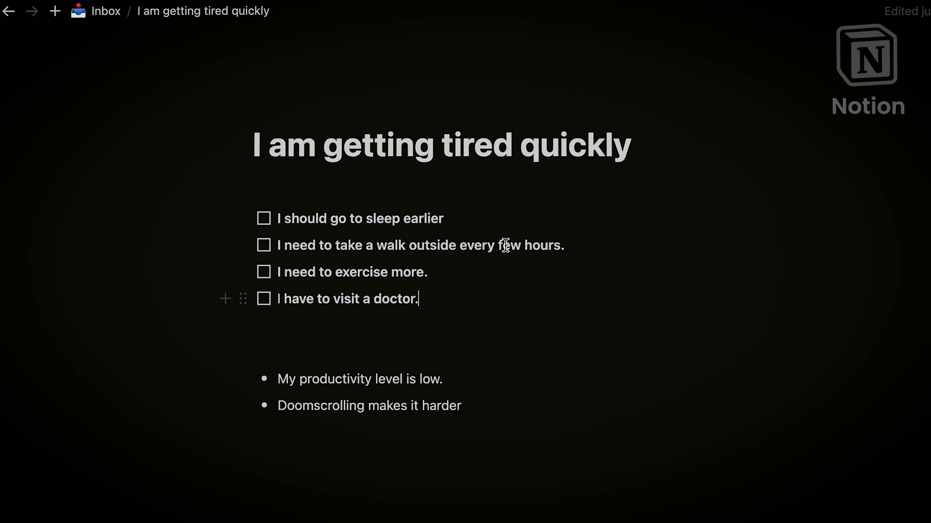
Add a 'Tasks' heading above the four to-dos.
left_click(625, 174)
key("Return")
type("Tasks")
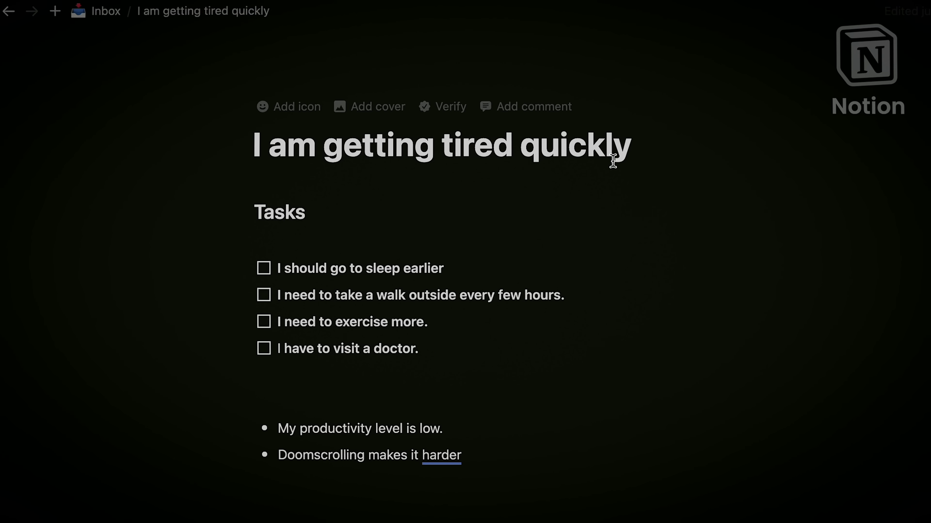
key("BackSpace")
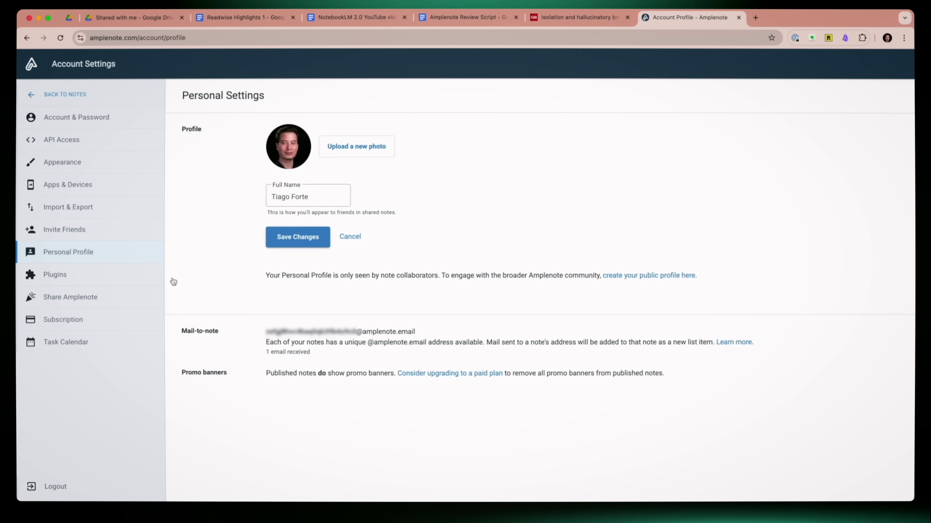
Copy the Mail-to-note email address from the Personal Profile page.
left_click_drag(416, 329, 271, 331)
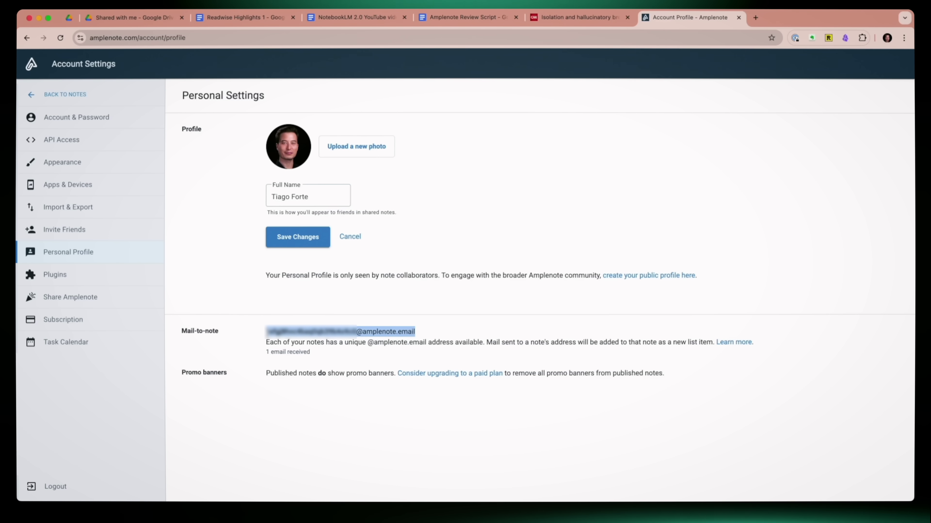
key("super+t")
Open Gmail and forward the zero gravity email to the Mail-to-note address.
type("gm")
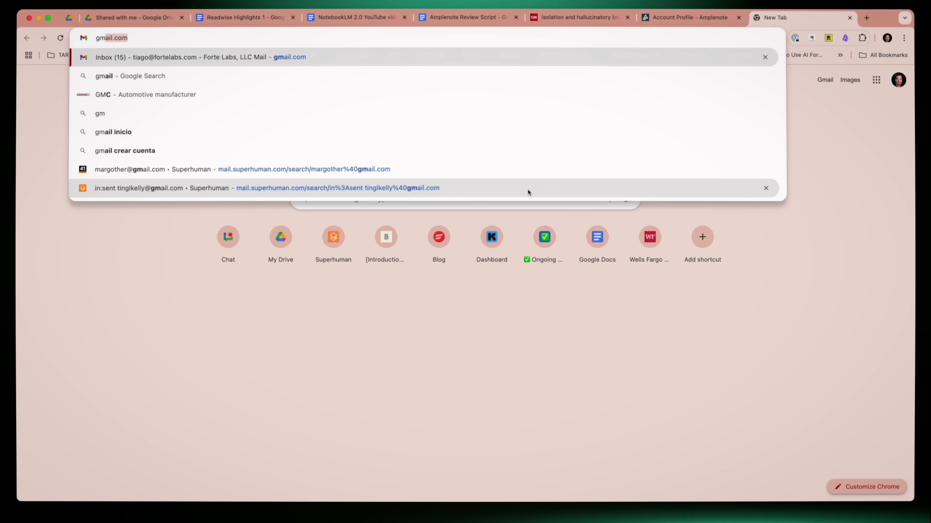
key("Return")
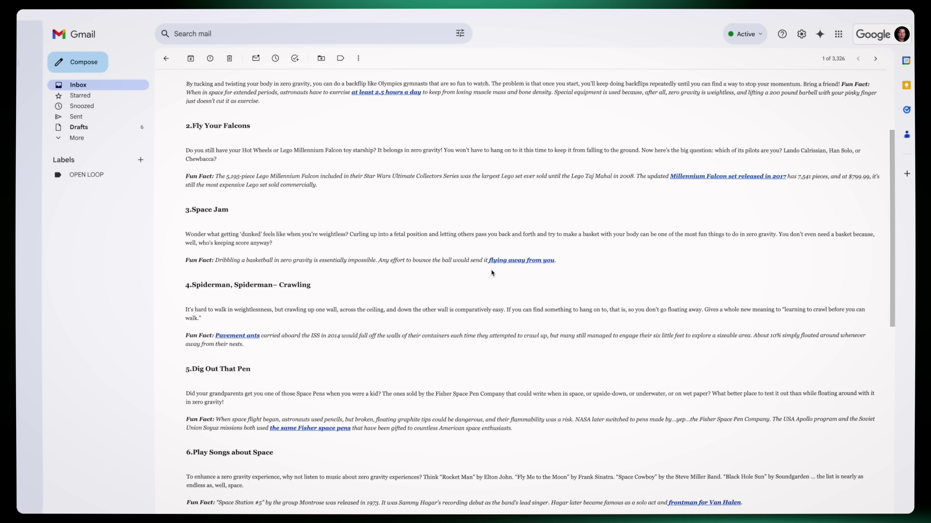
scroll(492, 273, "down", 15)
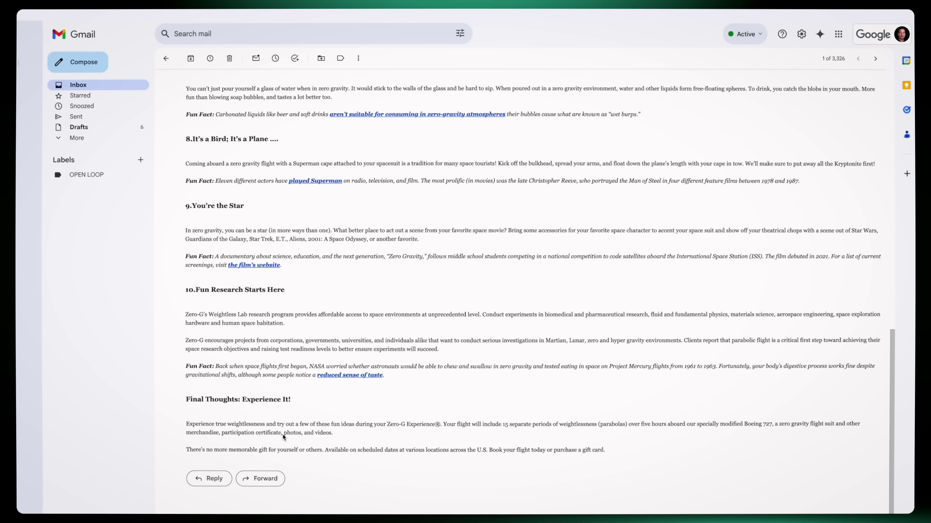
left_click(260, 479)
key("super+v")
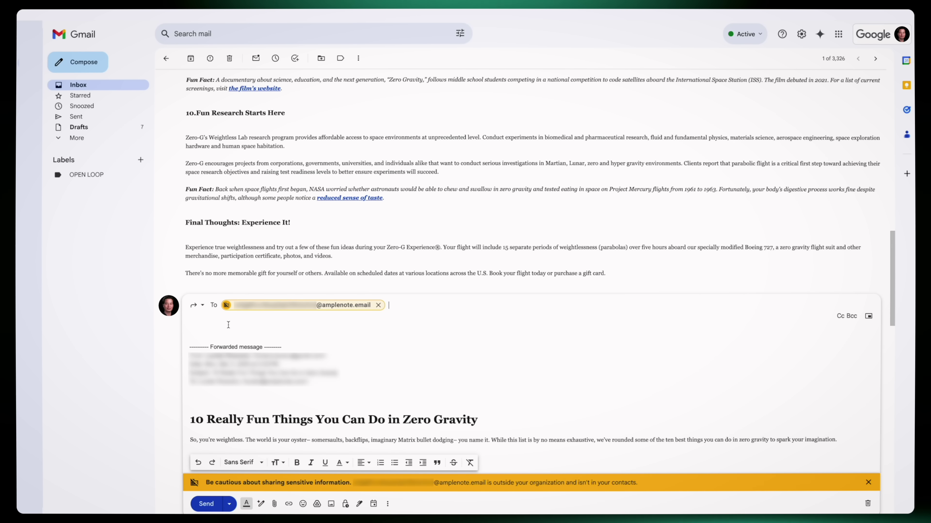
Add '#zerog' to the forwarded email's subject and send it.
left_click(203, 308)
left_click(224, 357)
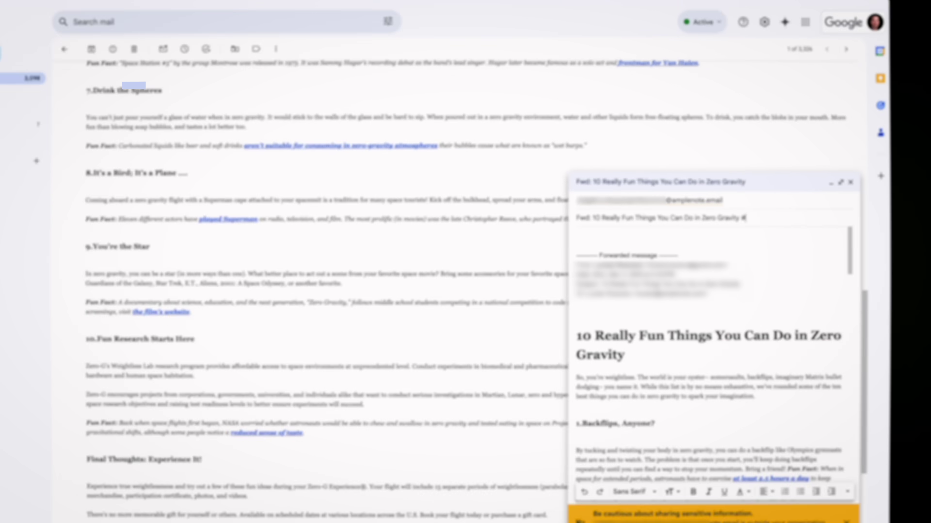
type("#zerog")
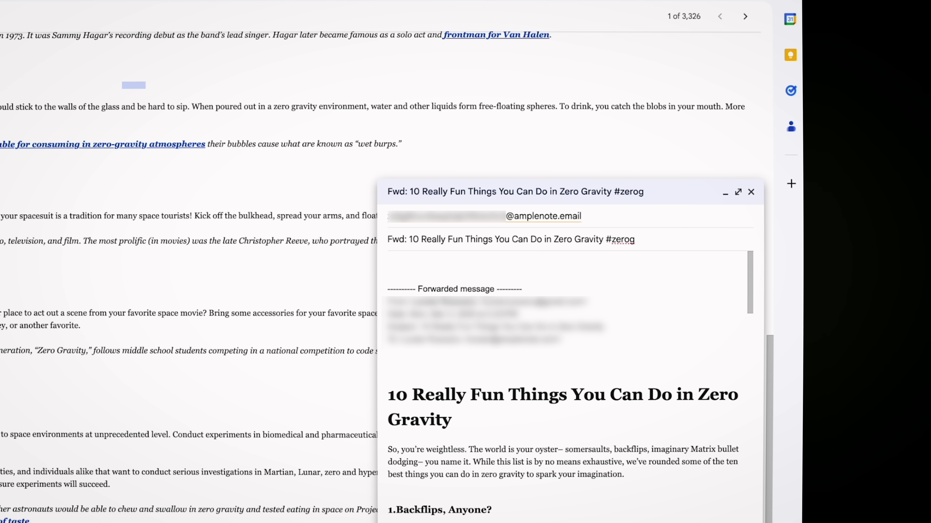
key("ctrl+Return")
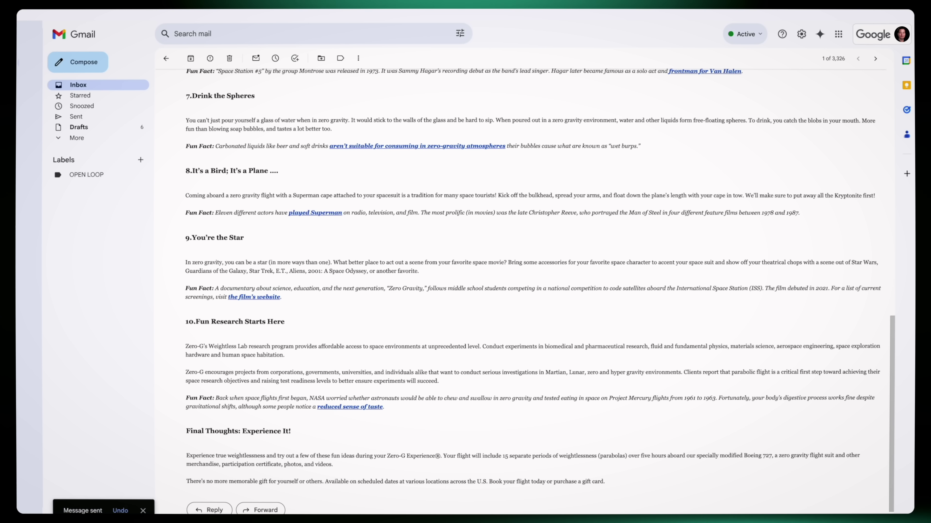
key("super+Tab")
Add the Amplecap Beta extension to Chrome.
left_click(257, 64)
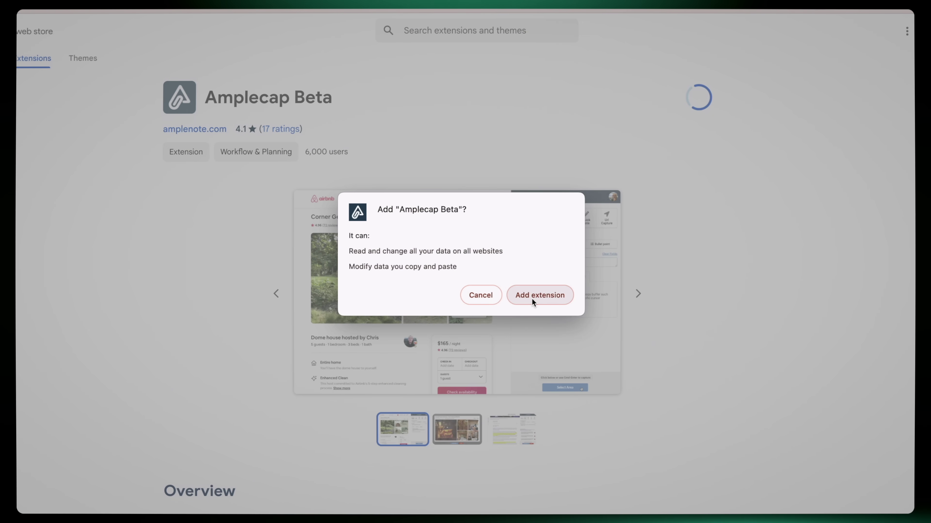
left_click(532, 299)
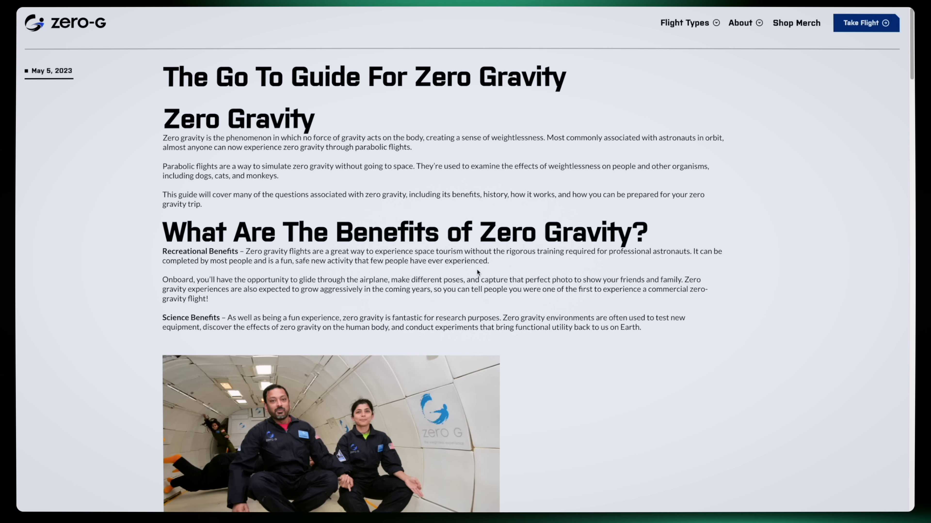
Capture highlighted passages from the zero gravity article with Amplecap into a new note.
key("ctrl+shift+a")
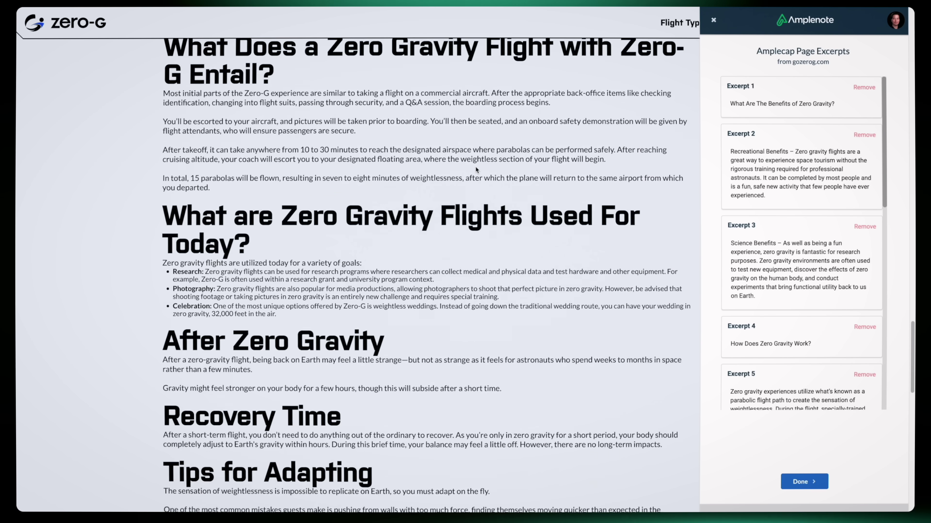
left_click_drag(163, 162, 166, 224)
scroll(167, 181, "down", 2)
left_click(805, 482)
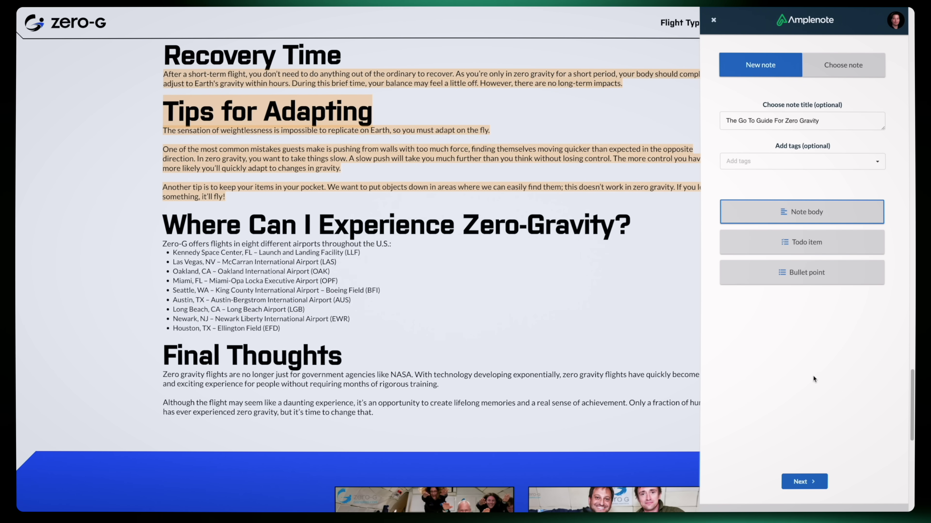
left_click(806, 482)
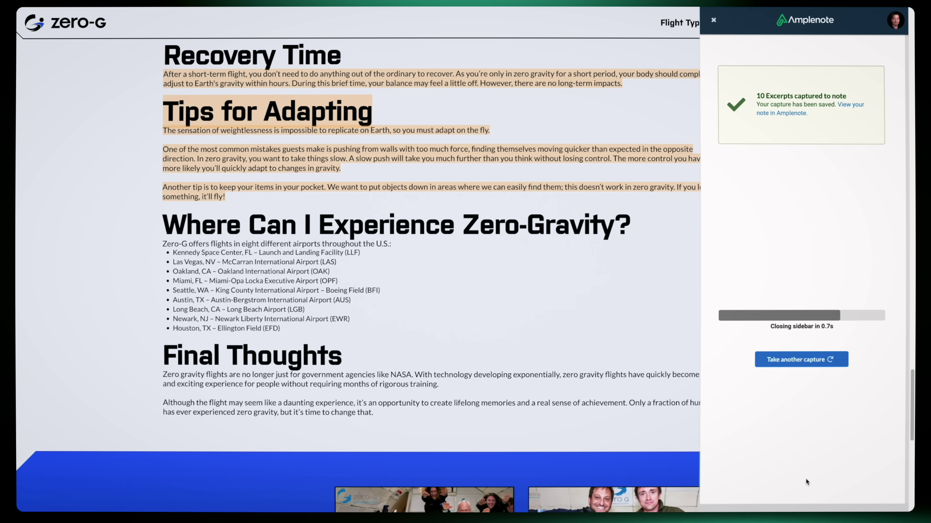
key("ctrl+Right")
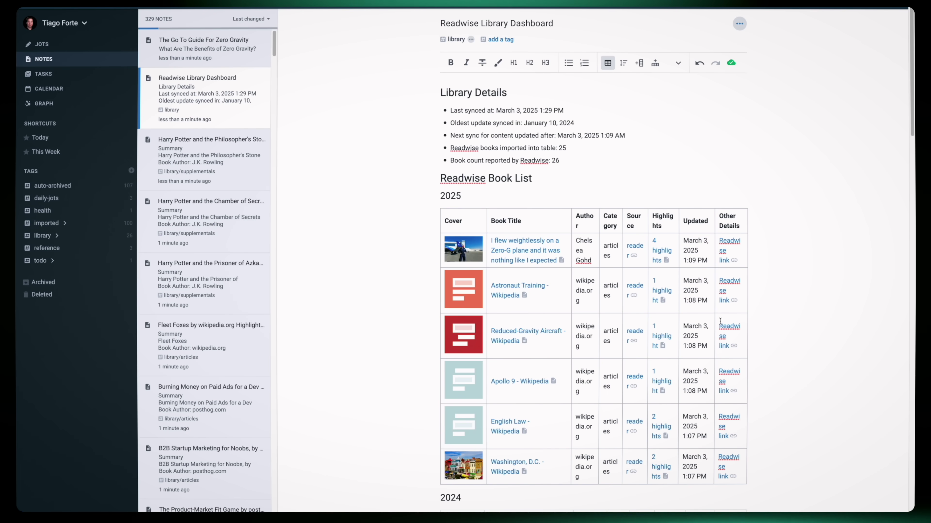
Create a new blank untitled note from the Notes list.
left_click(265, 58)
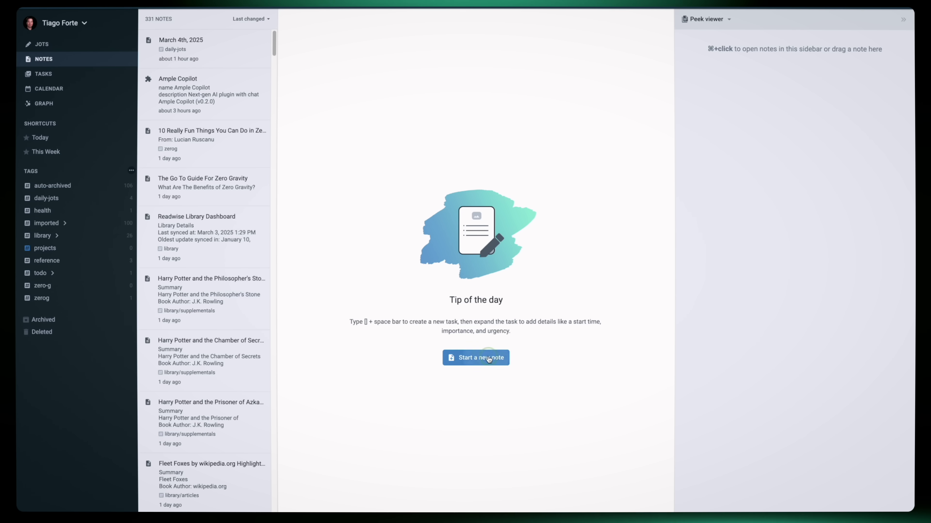
left_click(487, 357)
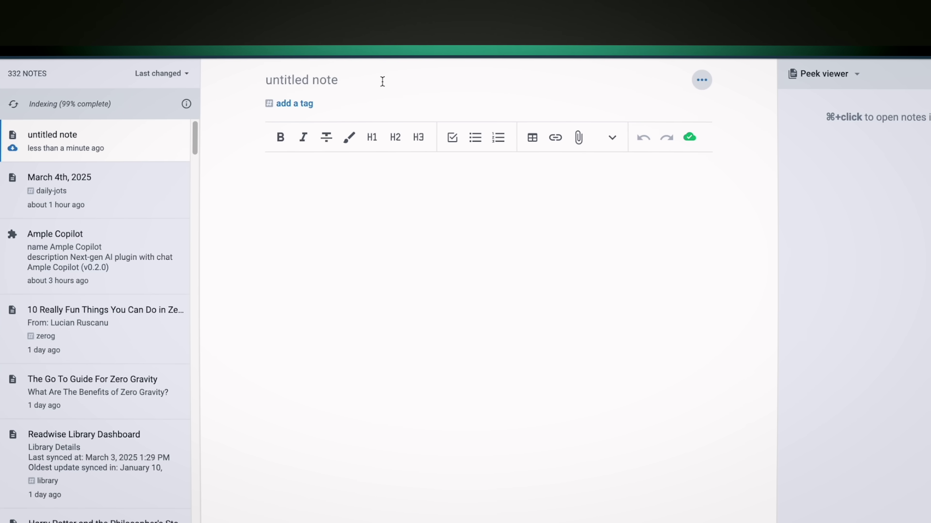
Title the note 'Project: go on a zero gravity flight' and add the projects tag.
type("Project: go")
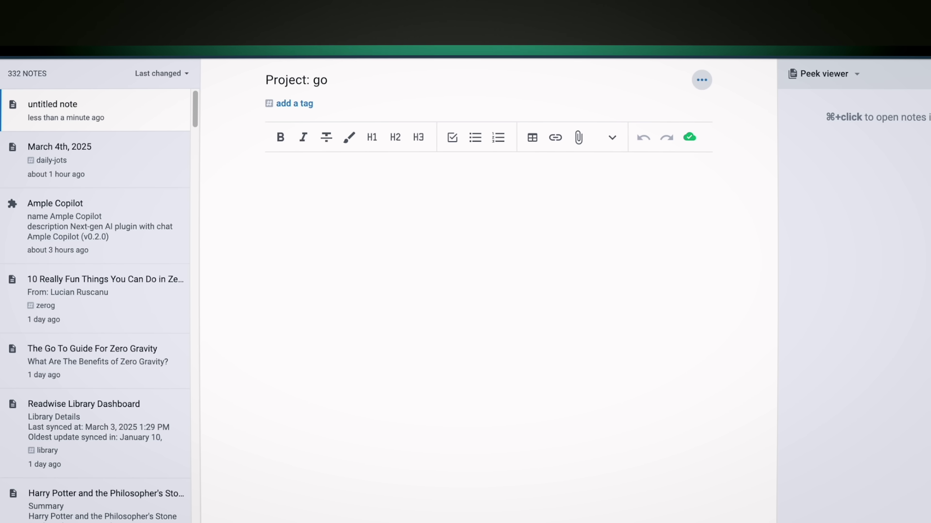
type("n a zero gravity flight")
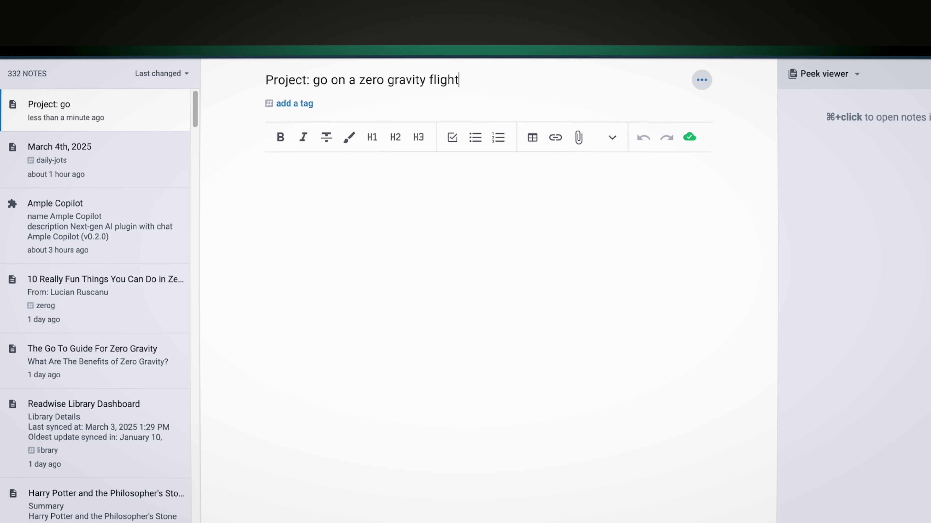
key("Tab")
type("project")
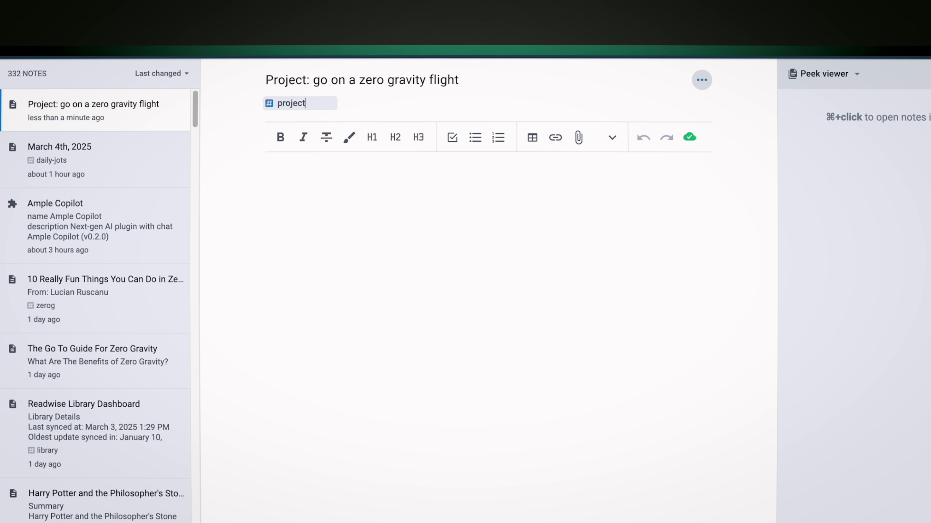
type("s")
key("Return")
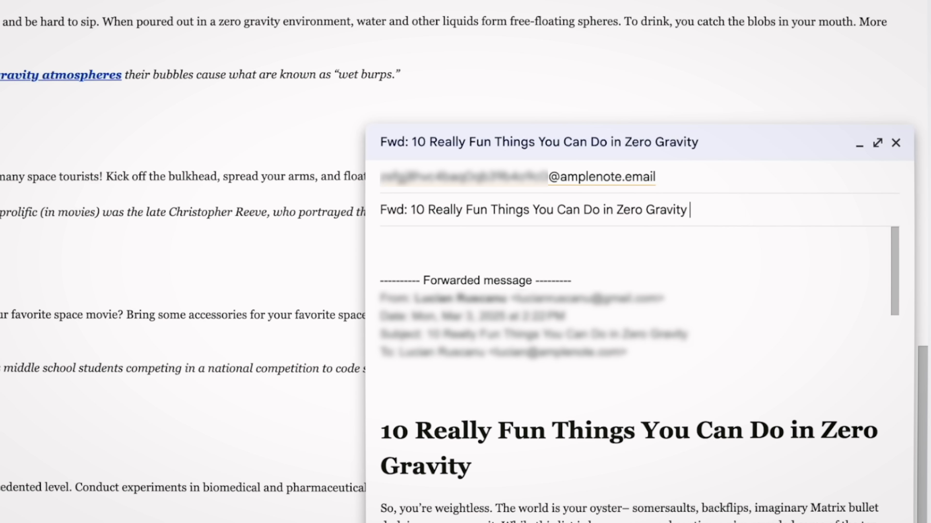
type("#zero")
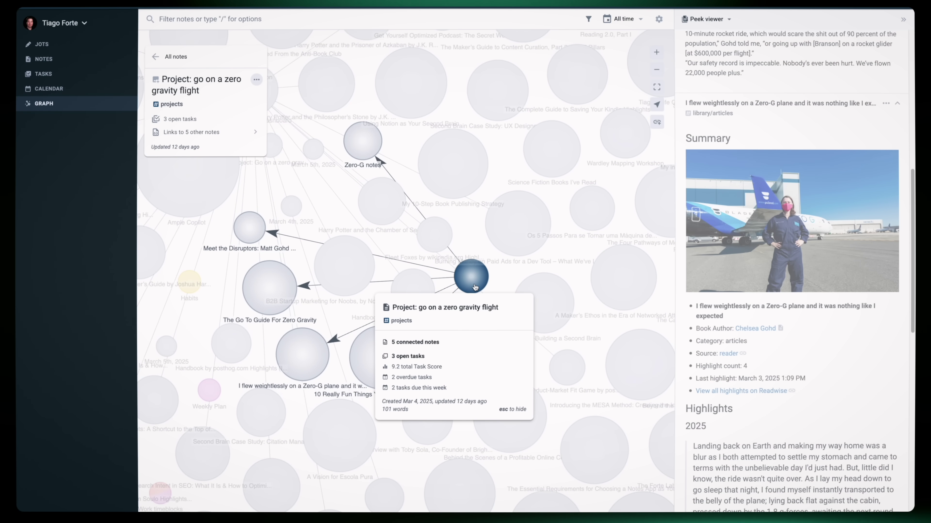
left_click(471, 280)
left_click_drag(472, 280, 396, 223)
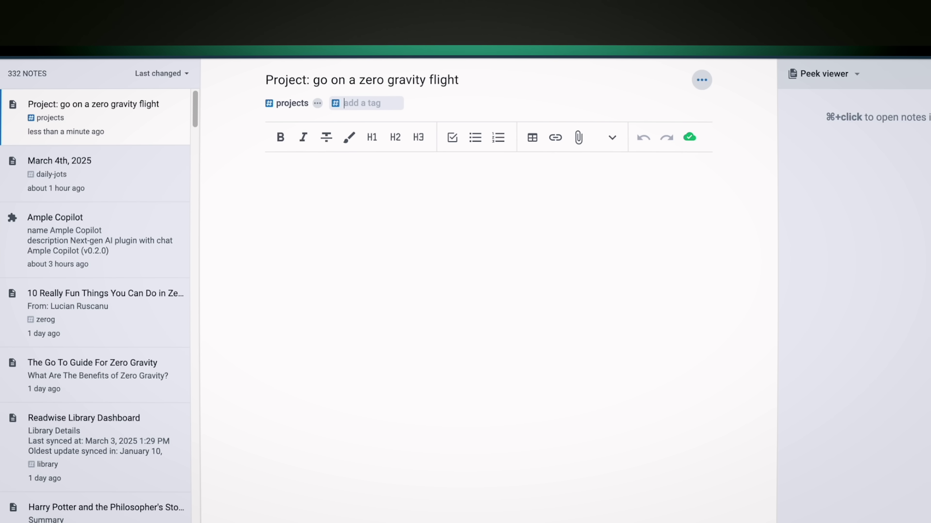
Set the note's page style to a full-width clouds banner with a peach background.
left_click(701, 80)
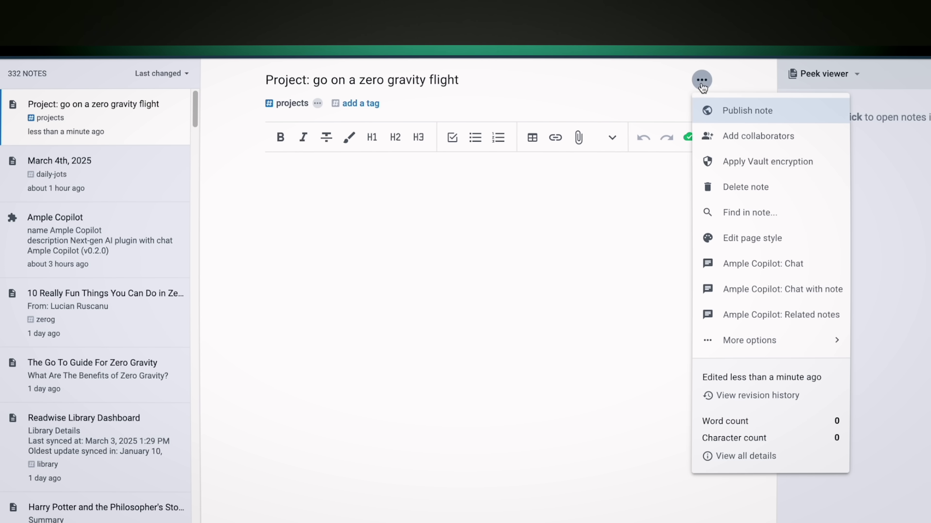
left_click(746, 240)
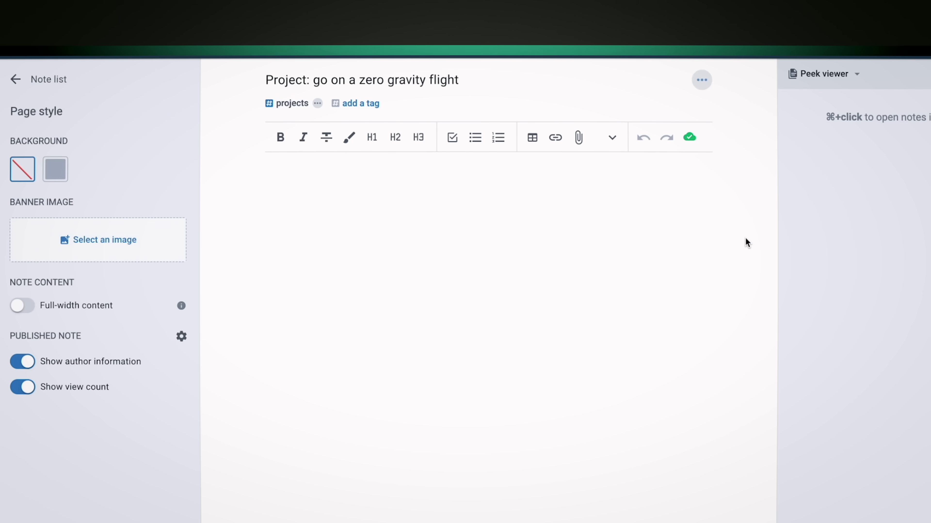
left_click(120, 241)
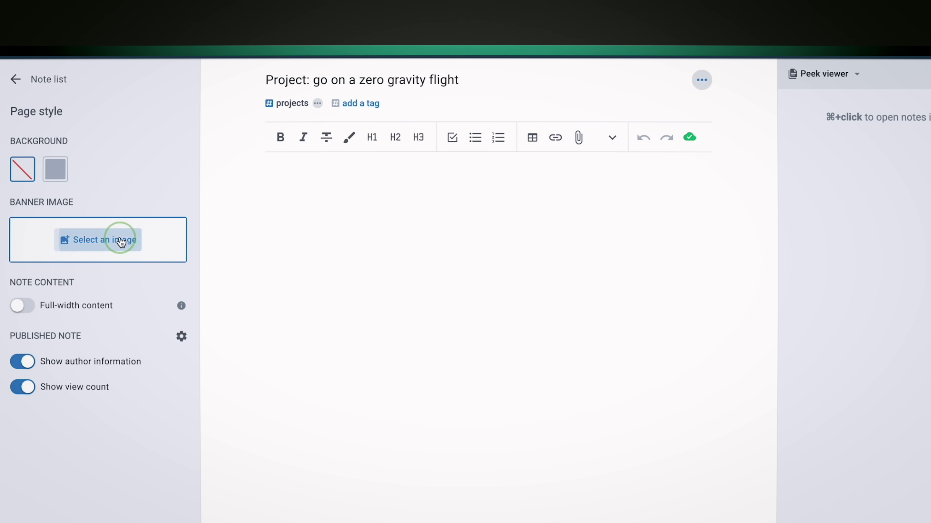
left_click(93, 312)
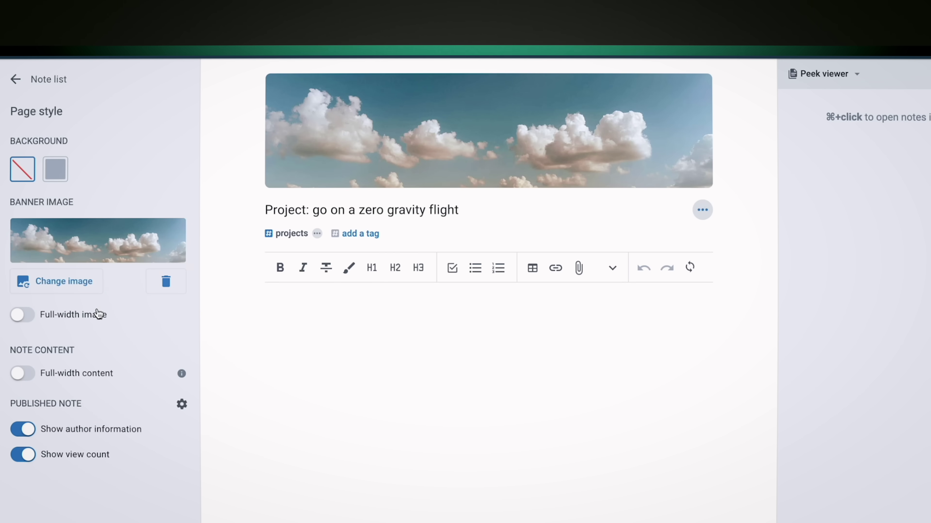
left_click(61, 166)
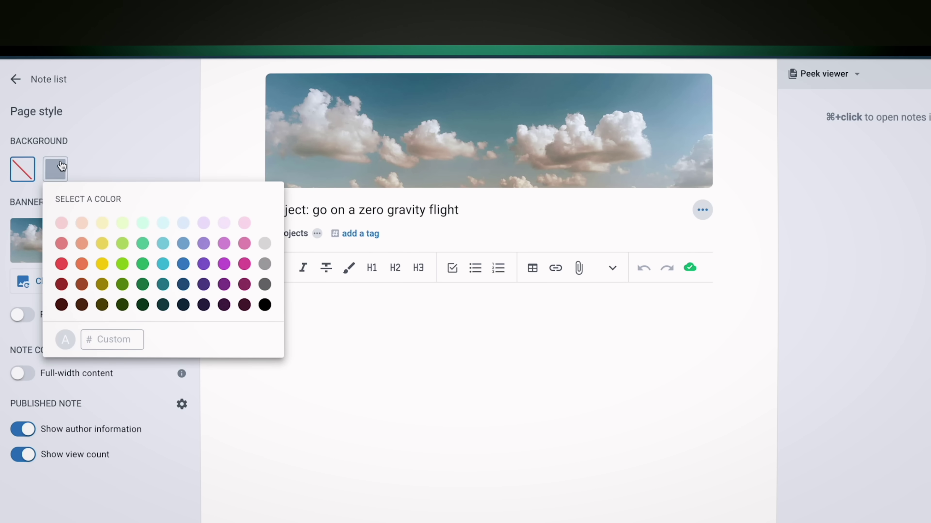
left_click(82, 222)
left_click(22, 315)
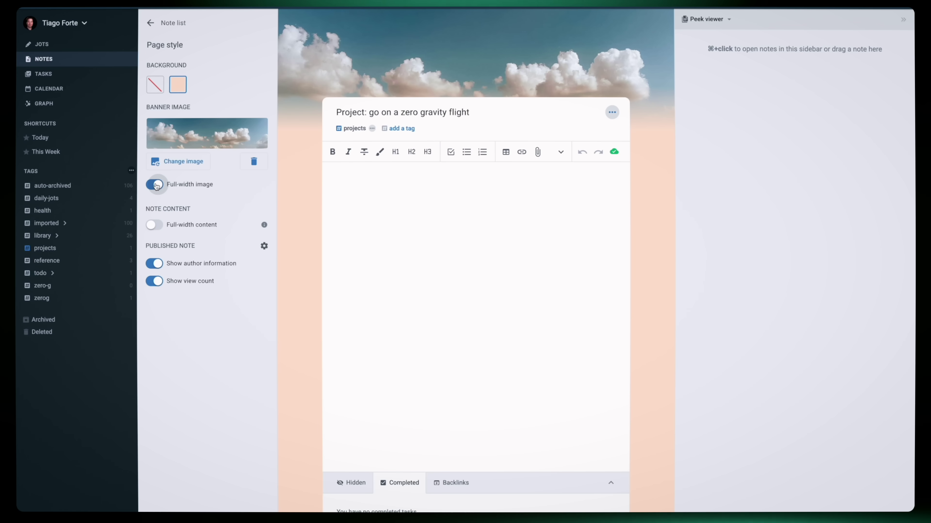
left_click(152, 23)
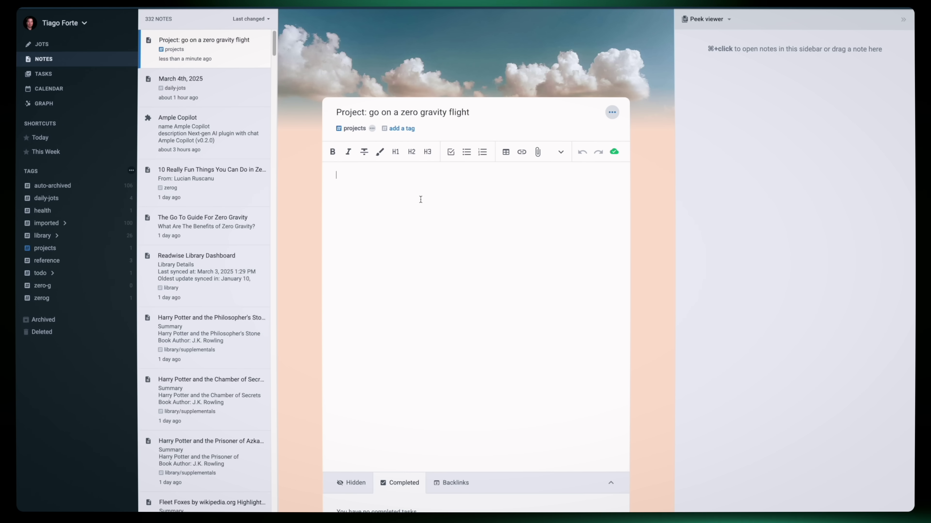
type("/chat")
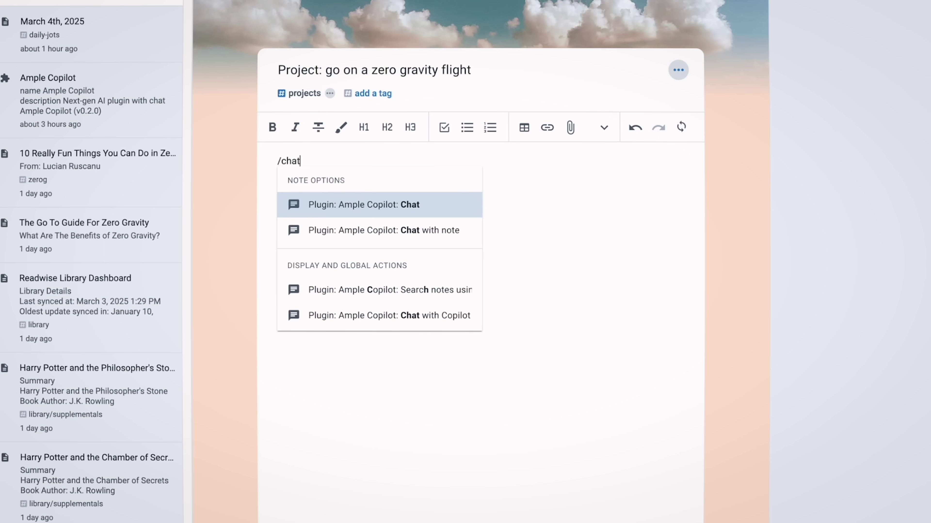
key("Down")
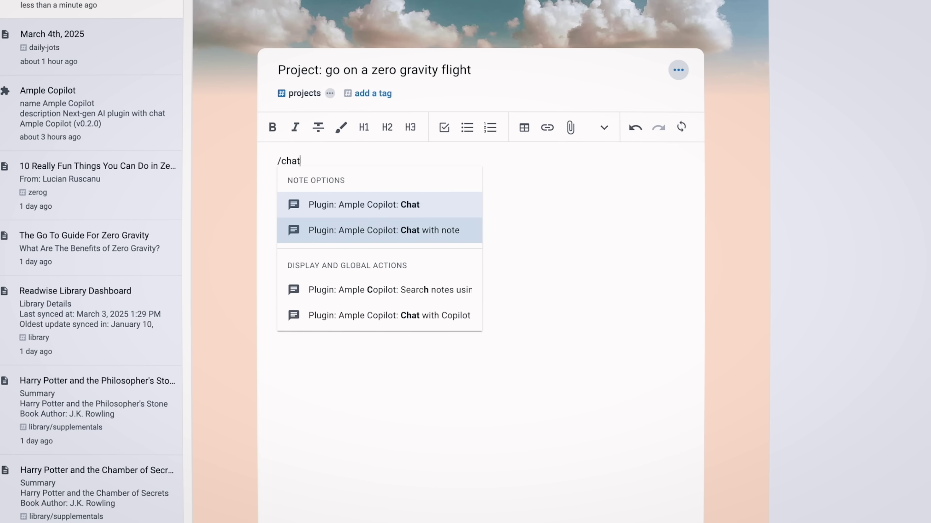
key("Return")
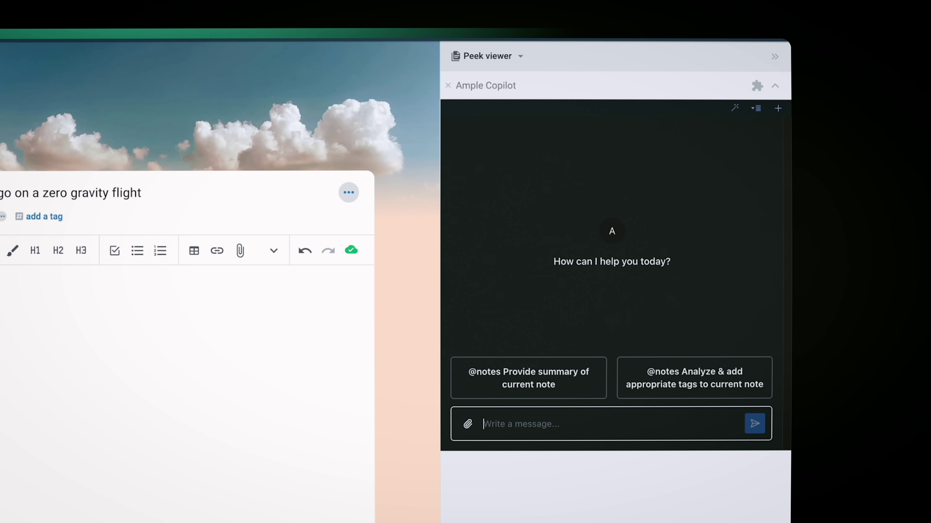
type("@notes ")
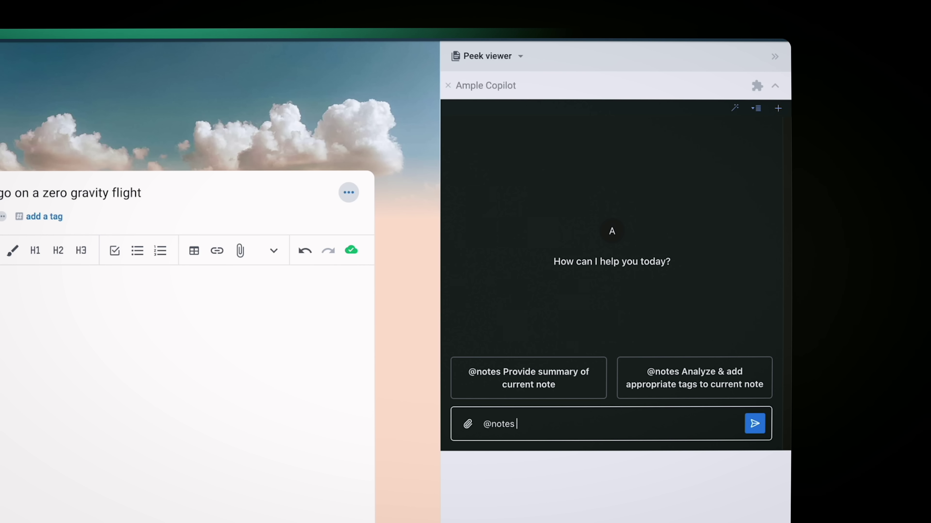
type("Find all my notes mentioning zero gravity or zero-g in the title an")
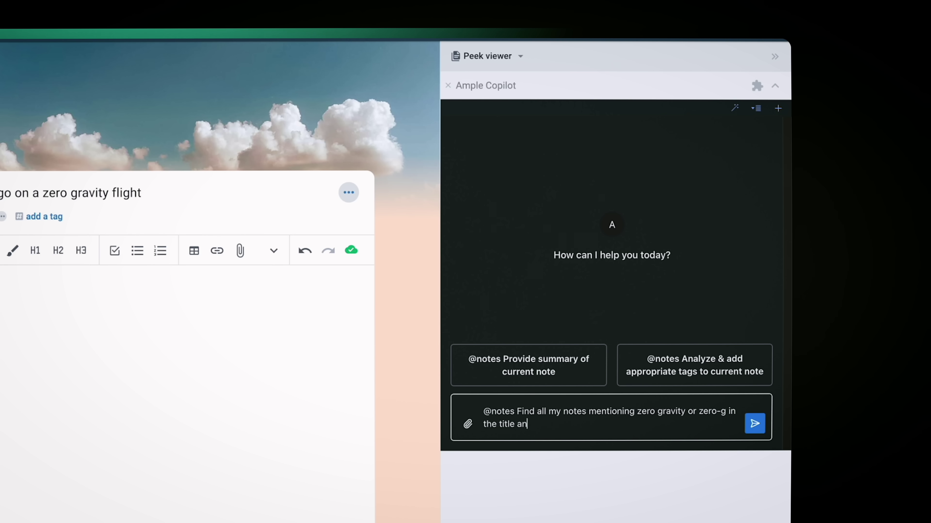
type("d insert them as links in the current note, please!")
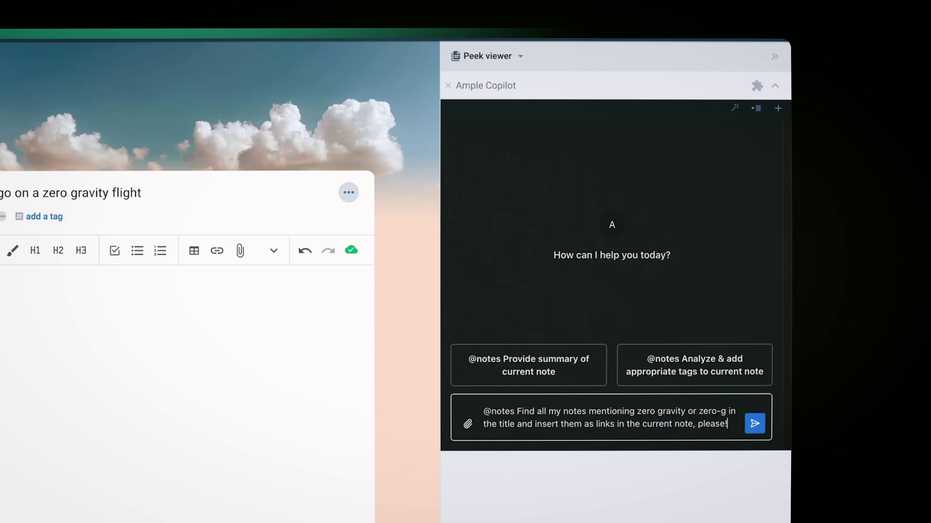
key("Return")
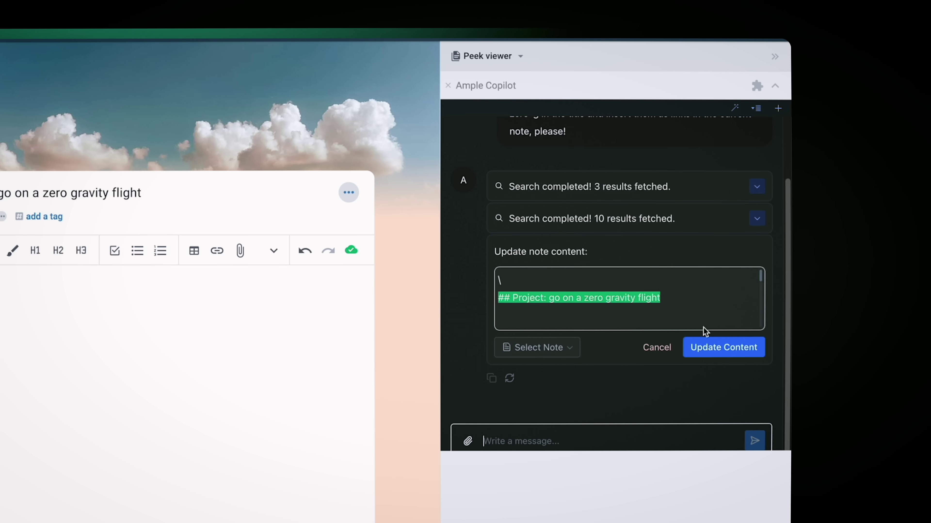
left_click(713, 343)
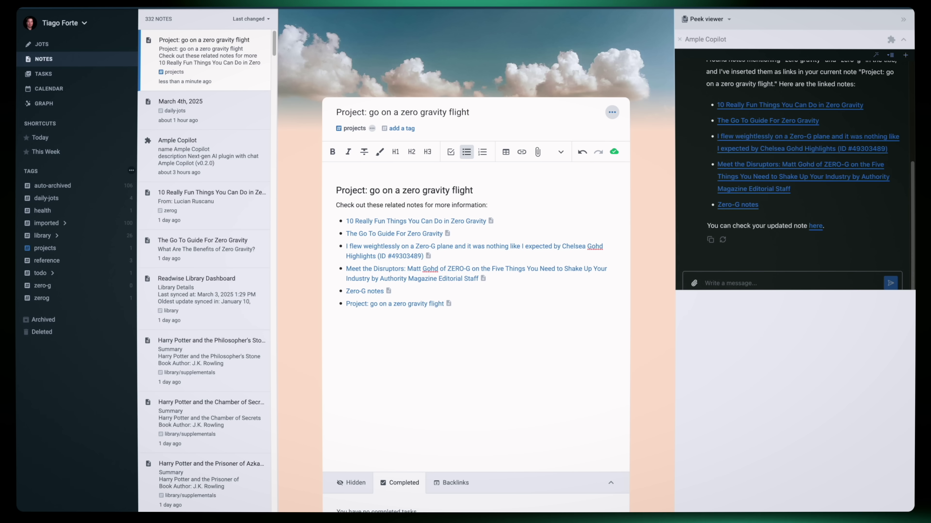
left_click(438, 171)
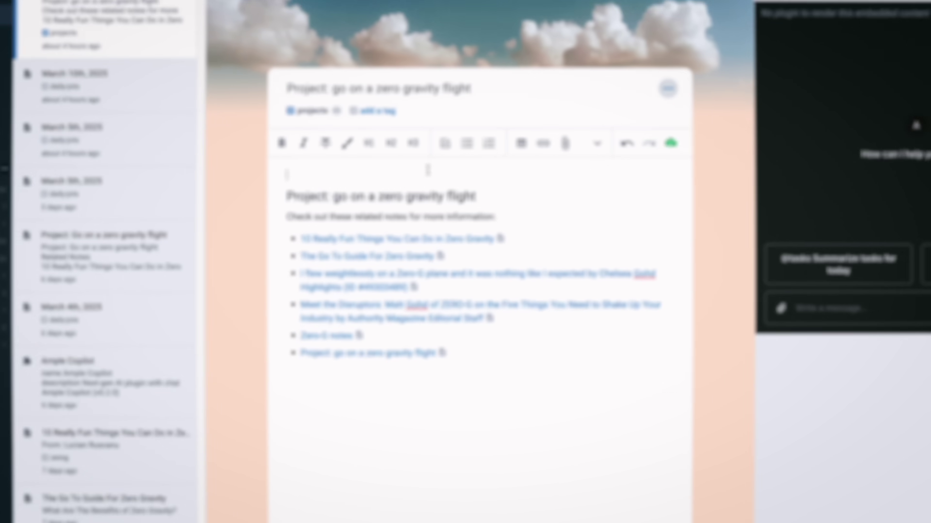
Add a '## Tasks' heading followed by the to-do 'Contact Zero-G for pricing and dates'.
type("## T")
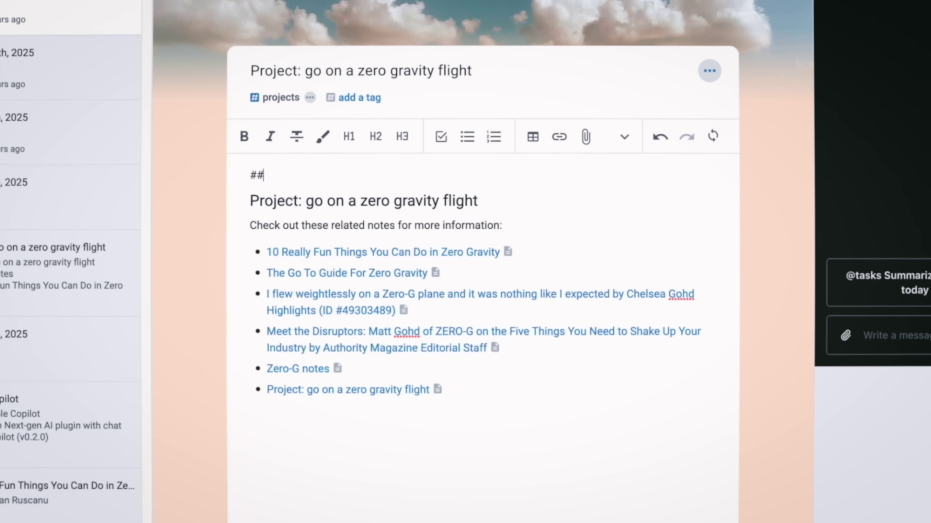
type("asks")
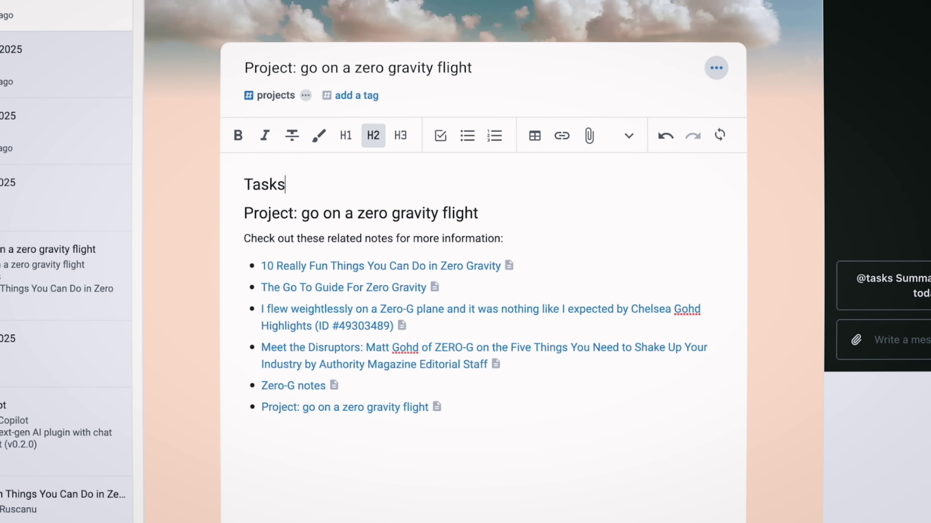
key("Return")
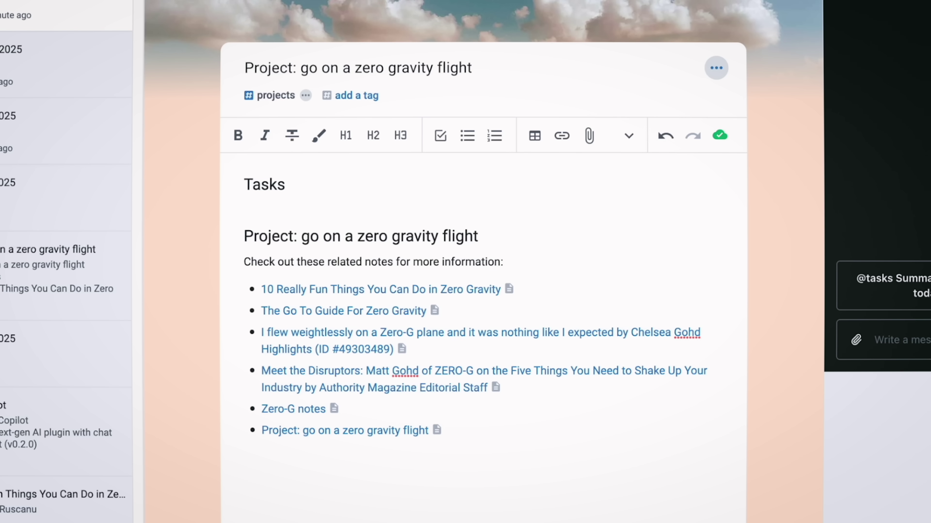
type("[] ")
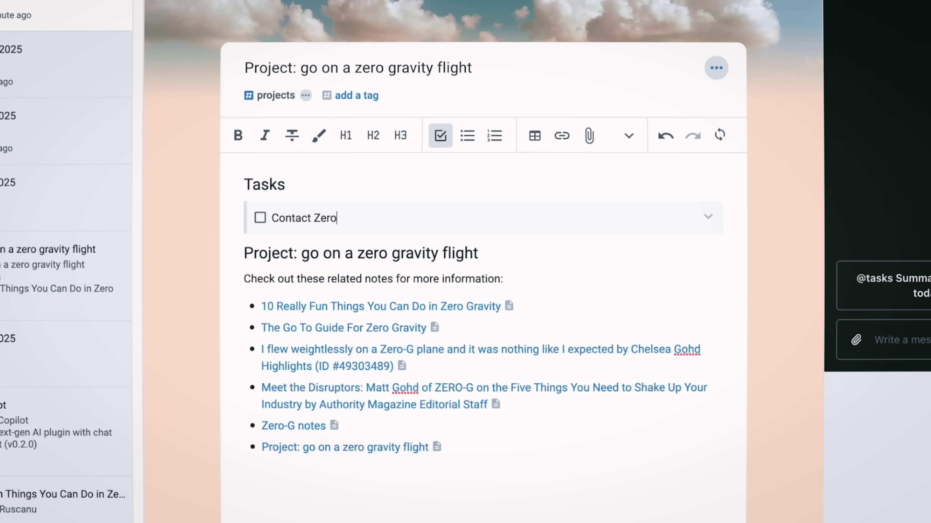
type("Contact Zero-G for pricing and dates")
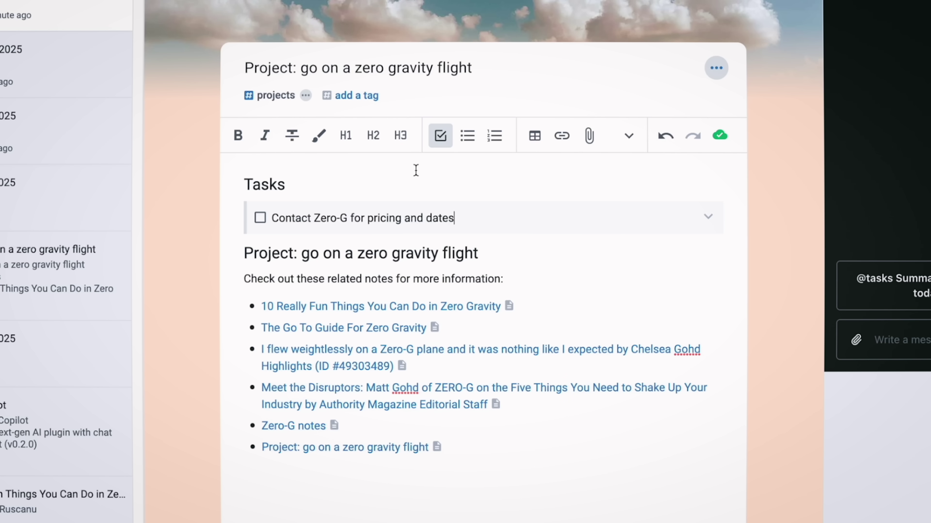
Comment on 'pricing' with bullets 'Try to become an affiliate' and 'Ask about discounts'.
double_click(383, 218)
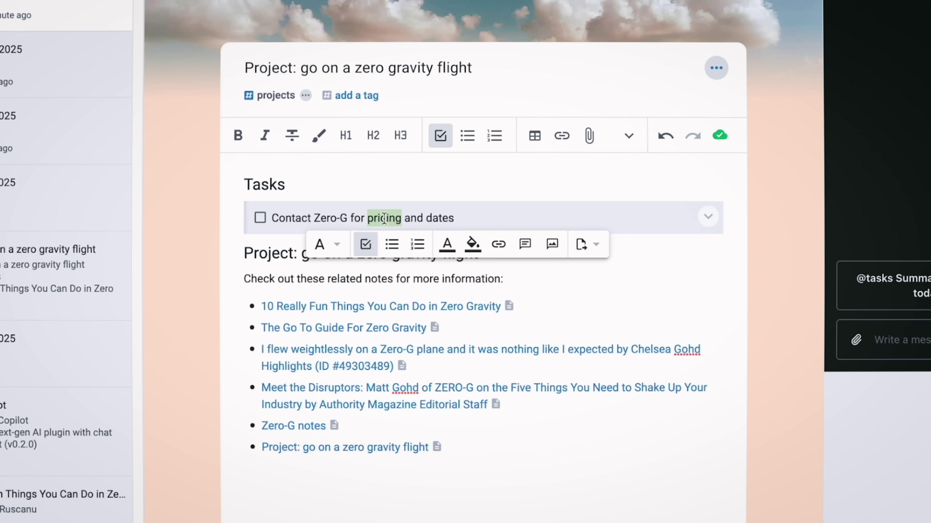
left_click(525, 244)
key("Tab")
type("Try t")
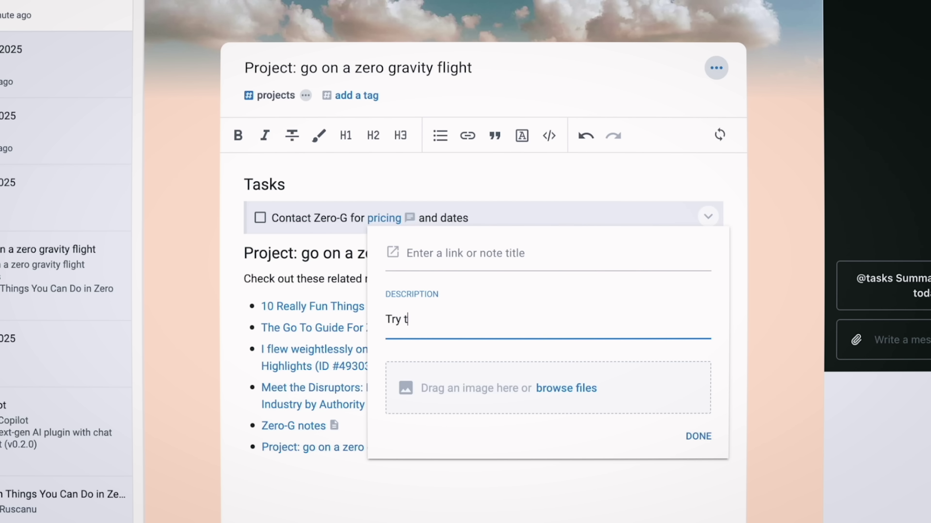
type("o become an affiliate")
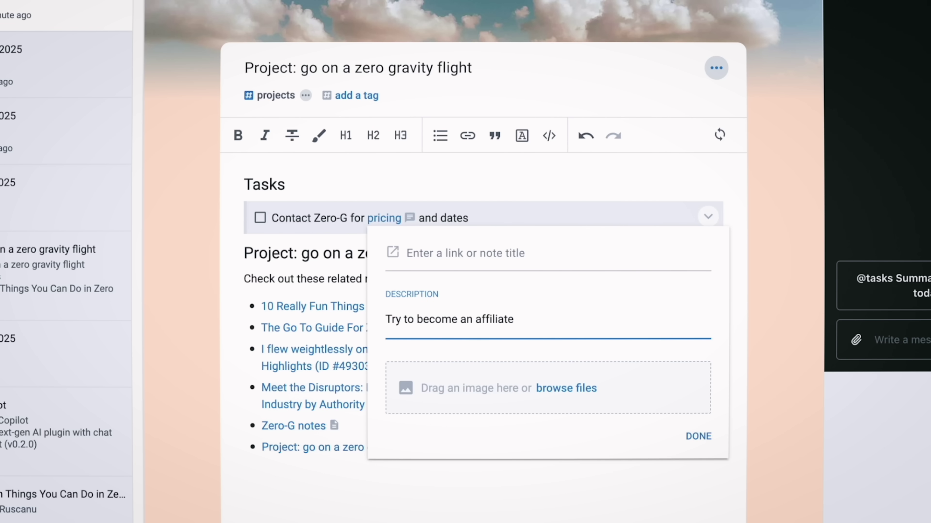
key("ctrl+shift+8")
key("Return")
type("Ask ")
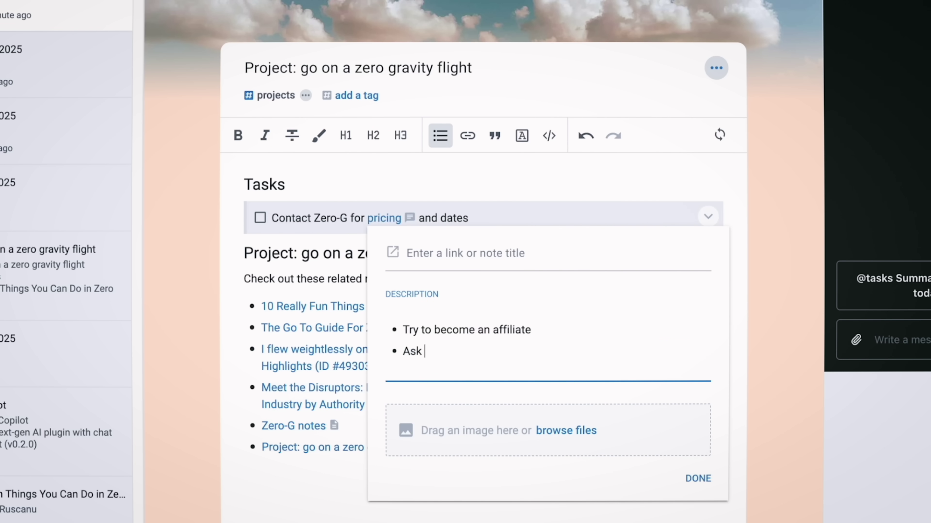
type("about discounts")
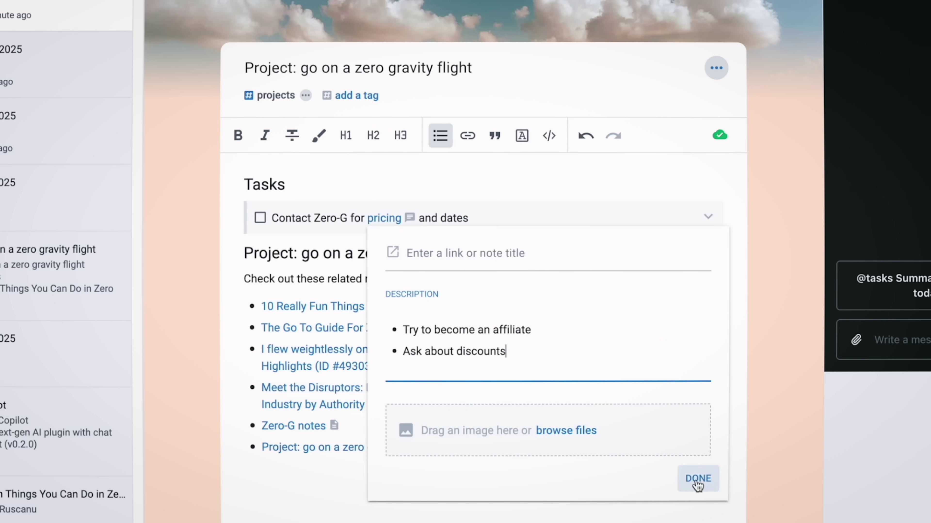
left_click(697, 484)
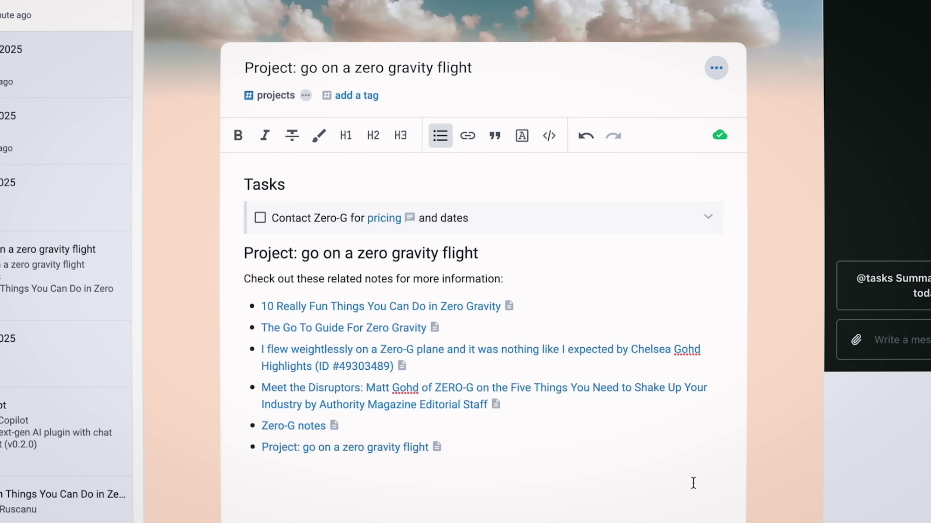
left_click(390, 218)
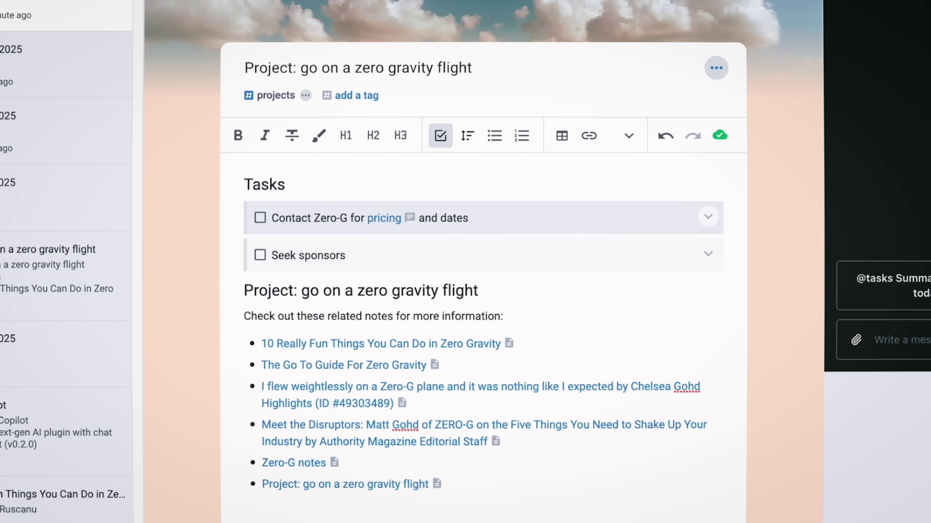
Add the to-dos 'Invite friends and family' and 'Do core strength exercises x2/week'.
key("Return")
type("Invite friends and family")
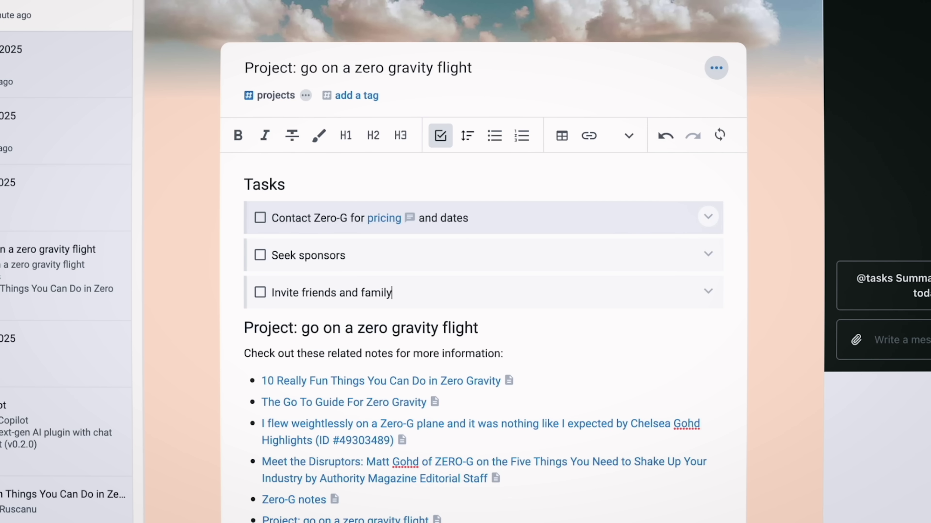
key("Return")
type("Do core")
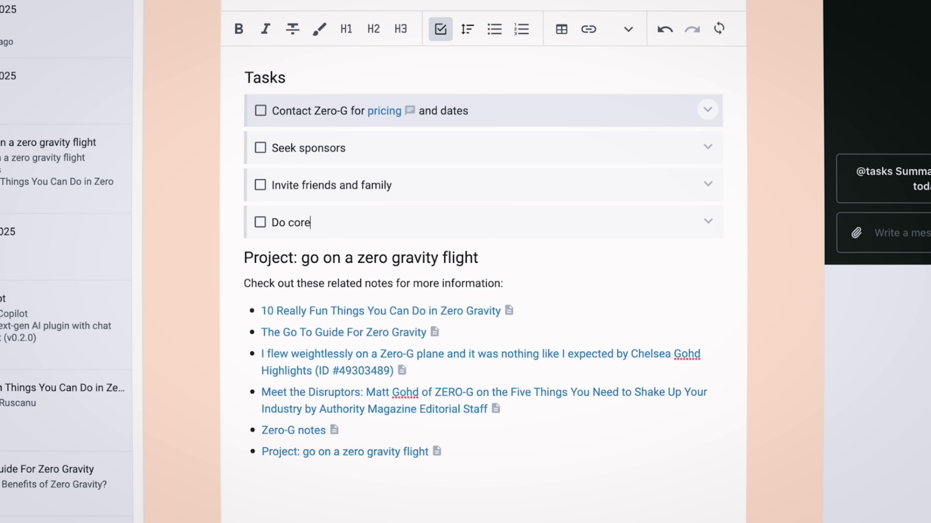
type(" strength exercise")
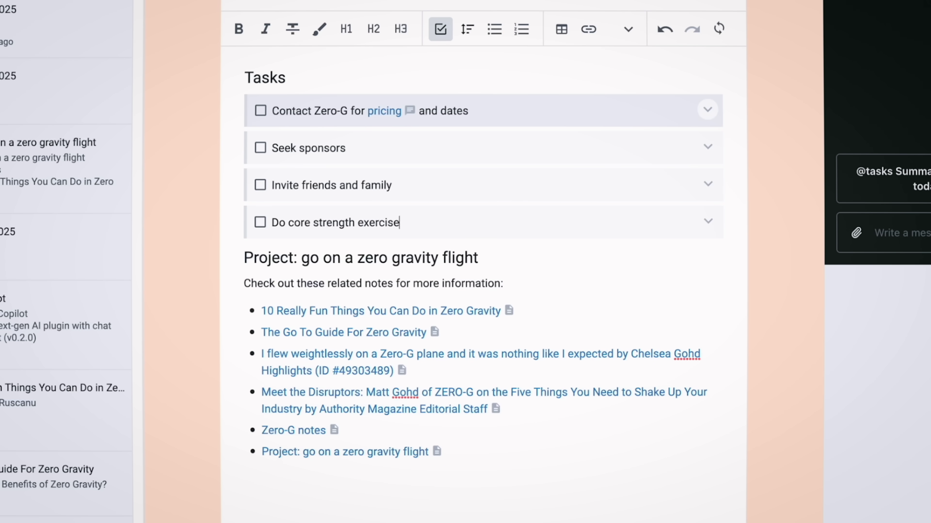
type("s x2/week")
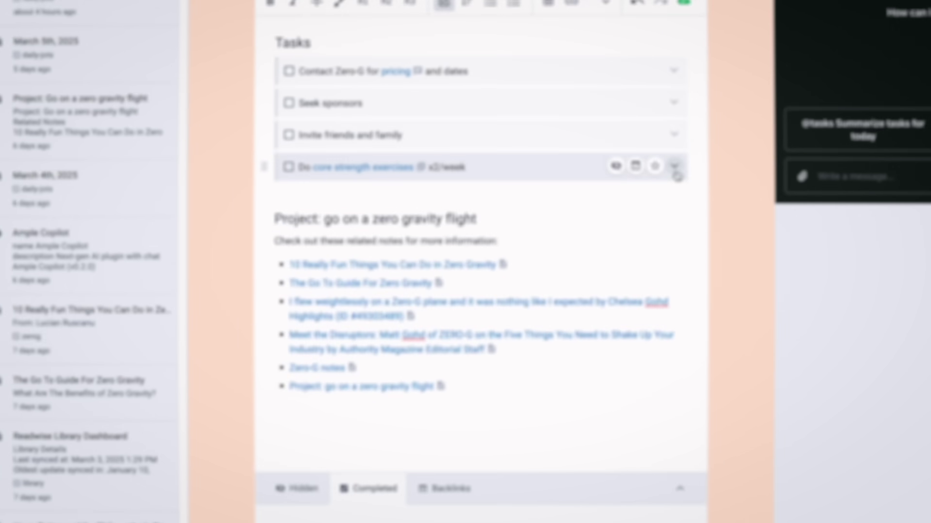
Schedule the core strength task to repeat weekly on Monday and Friday for 15 min.
left_click(607, 264)
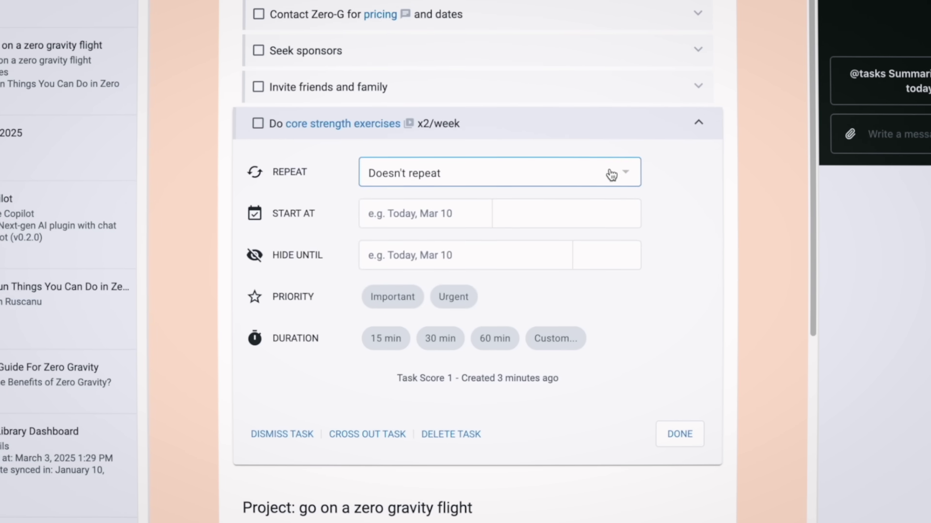
left_click(555, 295)
left_click(465, 249)
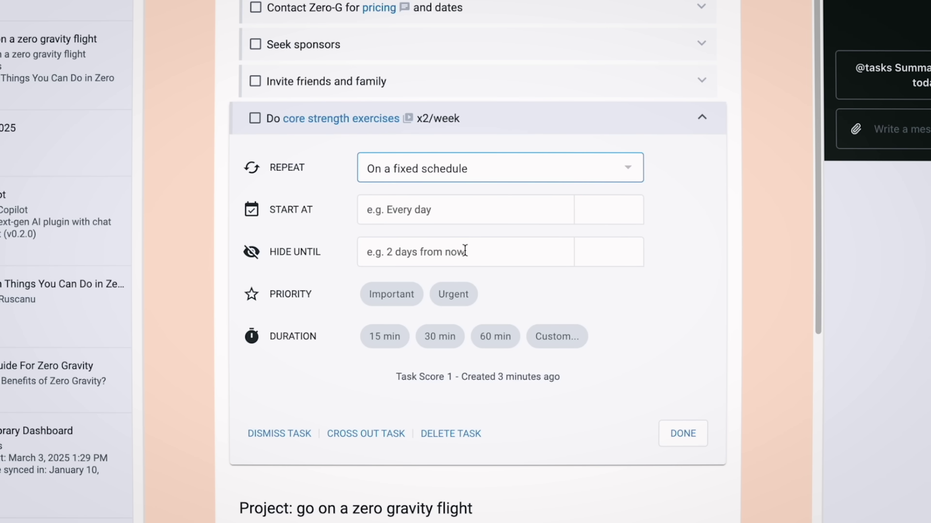
left_click(477, 208)
type("every monday and friday")
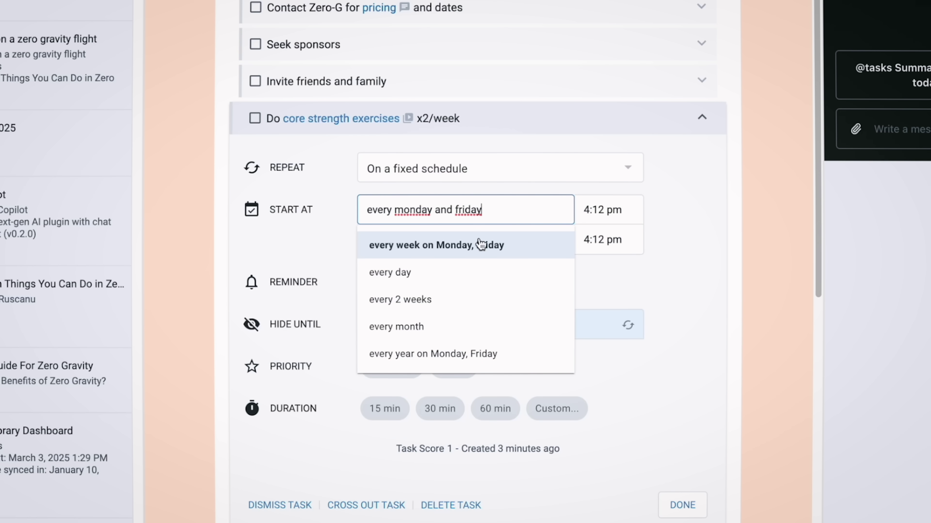
left_click(484, 245)
left_click(399, 419)
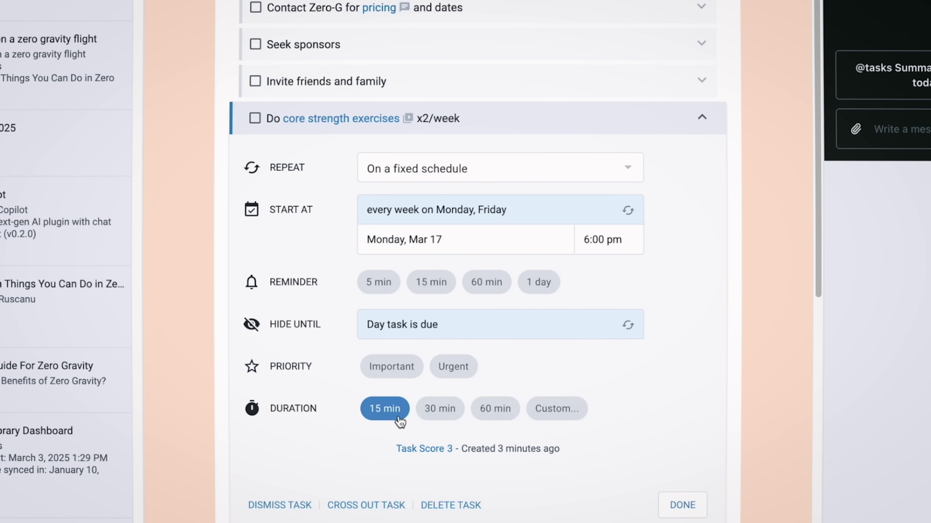
left_click(682, 503)
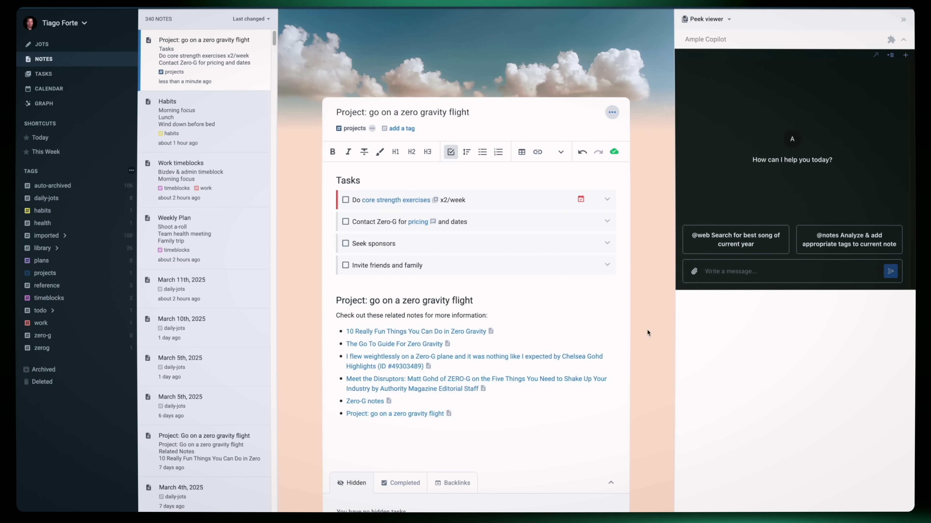
Open the Calendar week view and scroll the grid to bring 9AM into view.
left_click(69, 89)
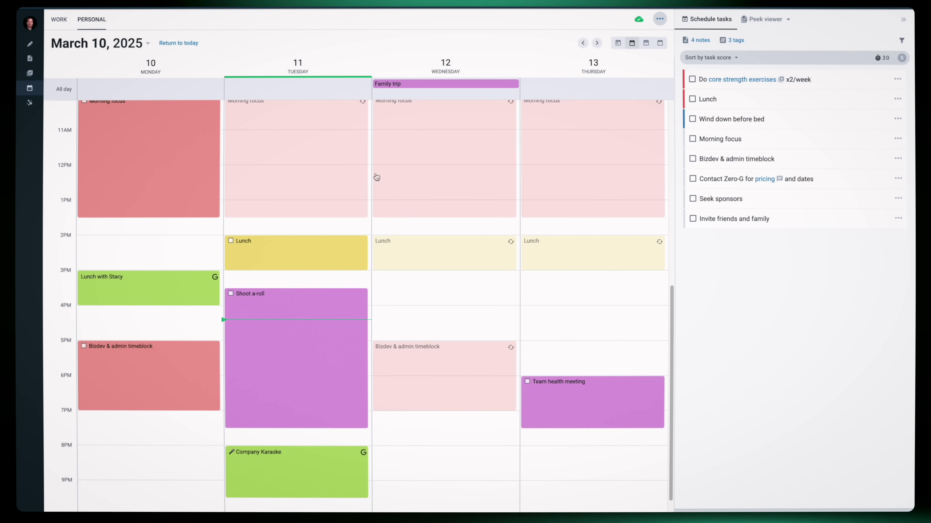
scroll(418, 190, "up", 1)
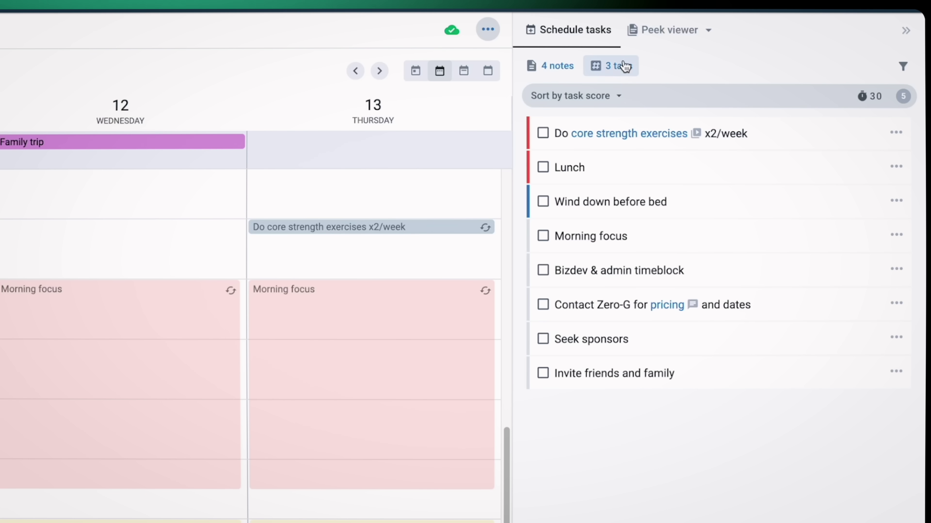
Filter the tasks to schedule to the projects tag only, leaving habits and timeblocks unchecked.
left_click(623, 66)
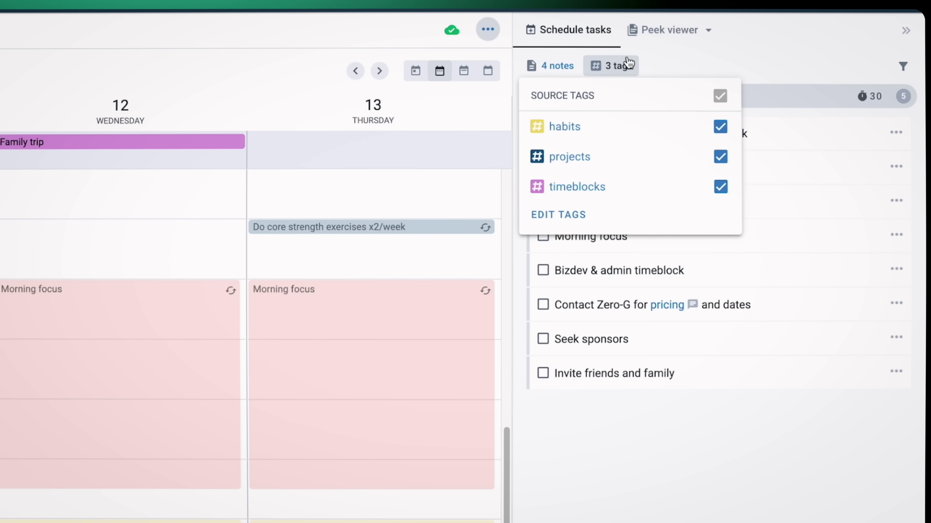
left_click(721, 158, "shift")
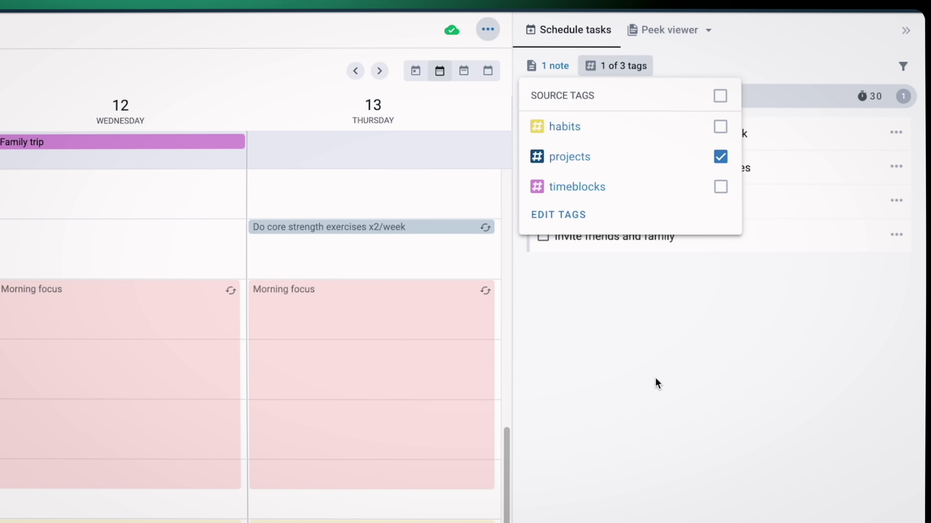
left_click(650, 403)
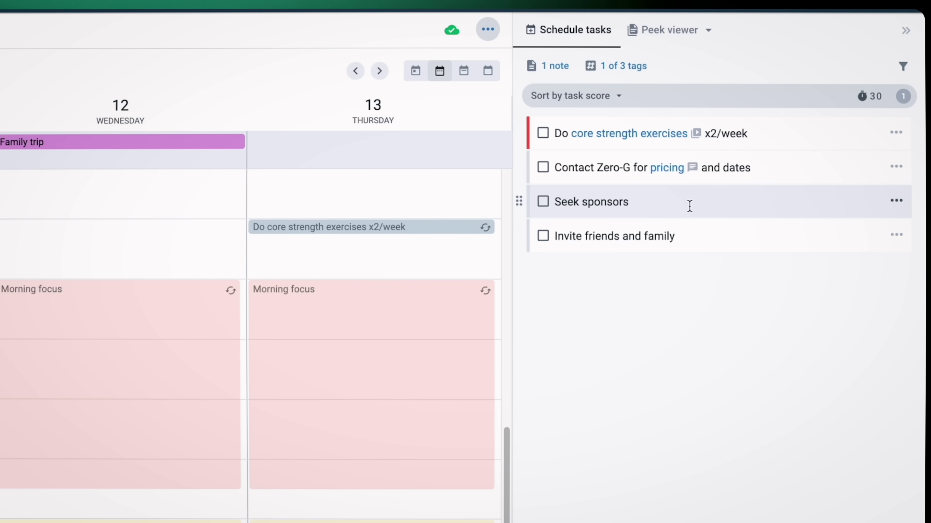
Schedule the overdue 'Do core strength exercises x2/week' task for Thursday at 9AM.
left_click(904, 97)
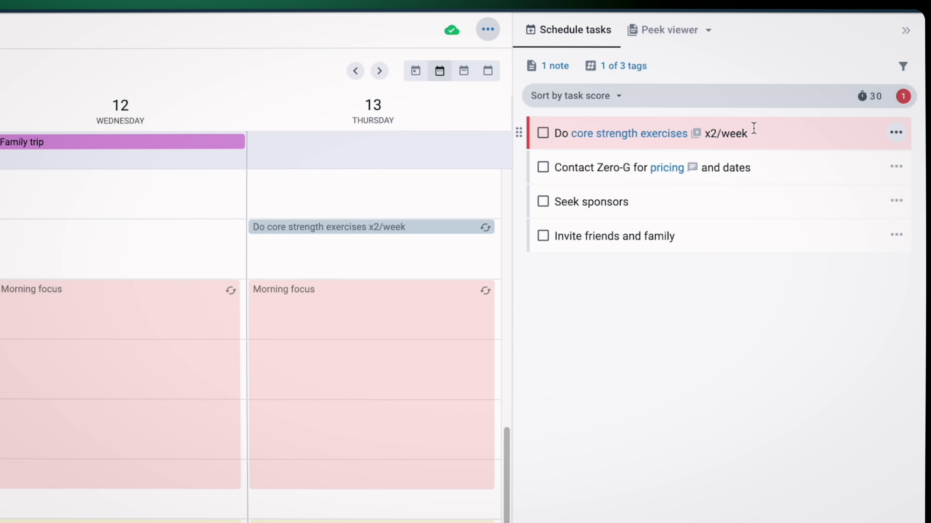
left_click_drag(748, 132, 0, 228)
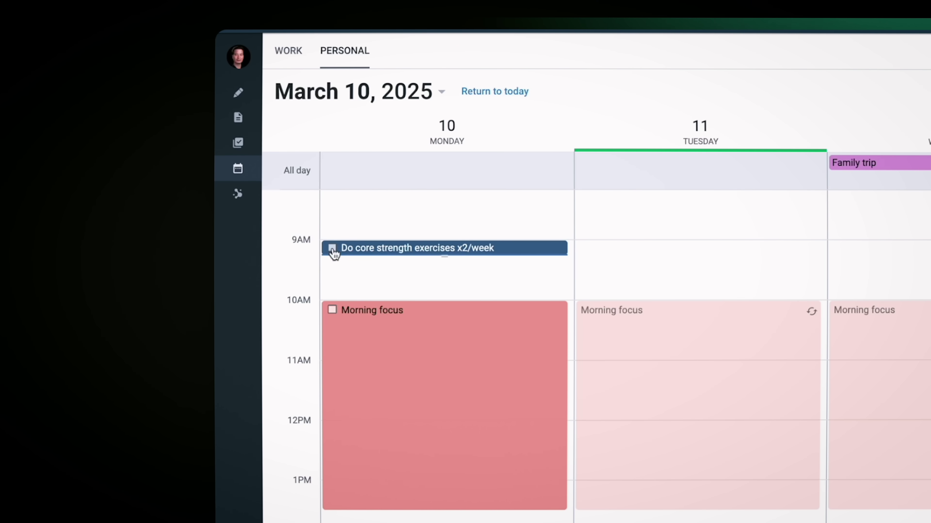
left_click(327, 248)
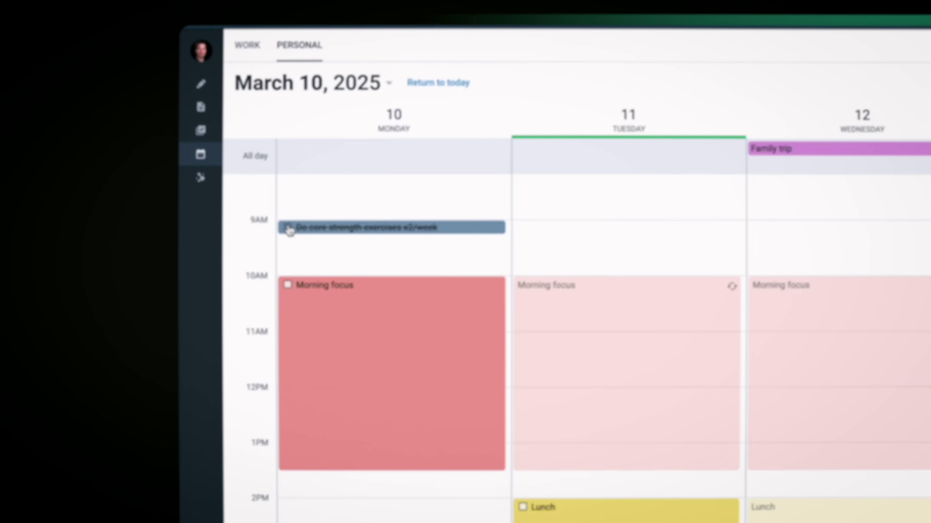
left_click_drag(290, 230, 571, 147)
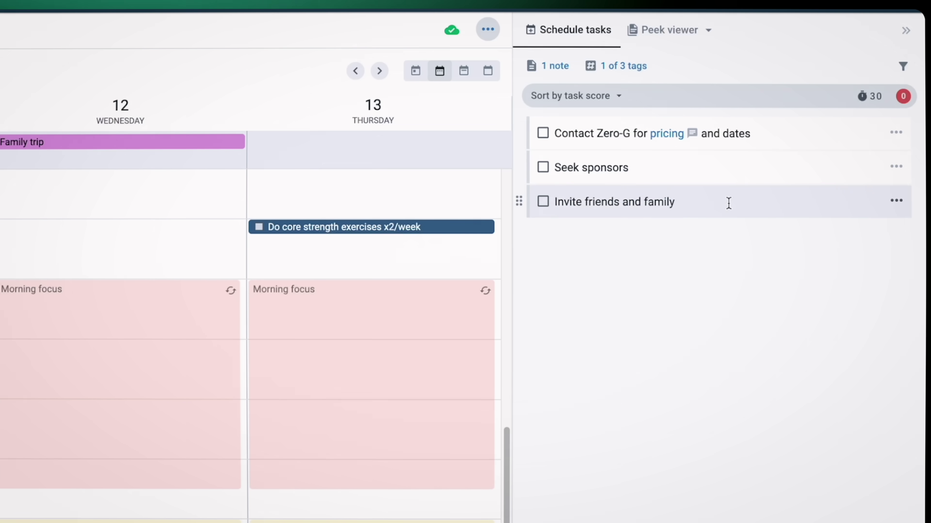
left_click_drag(727, 202, 739, 200)
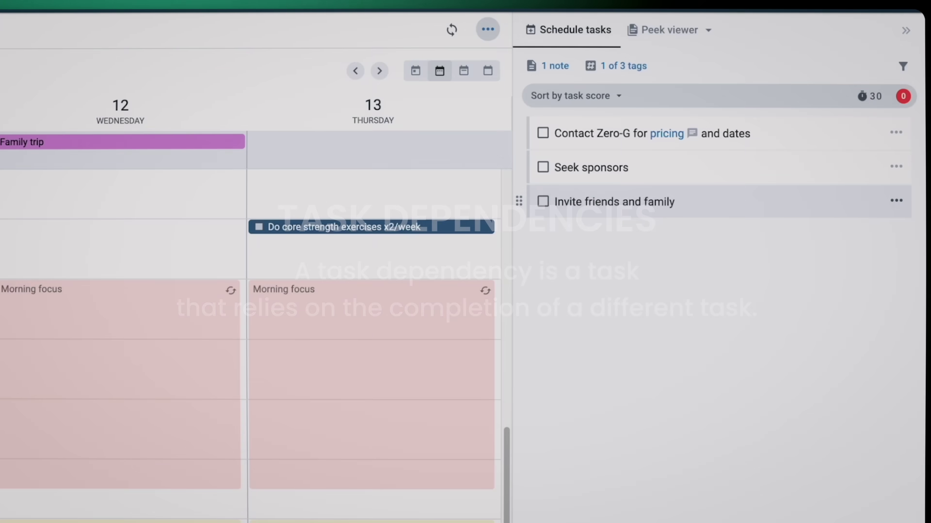
Use /block to make 'Invite friends and family' blocked by the Contact Zero-G task.
type("/block")
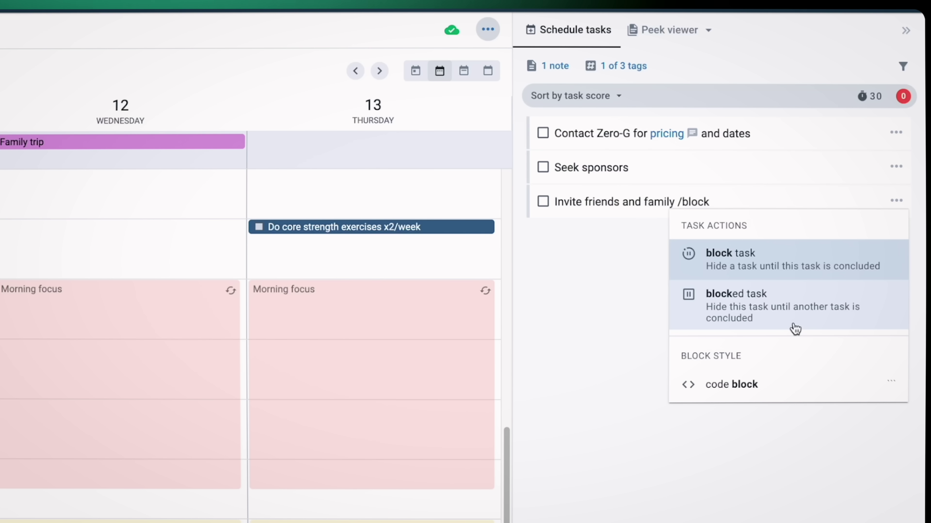
left_click(795, 328)
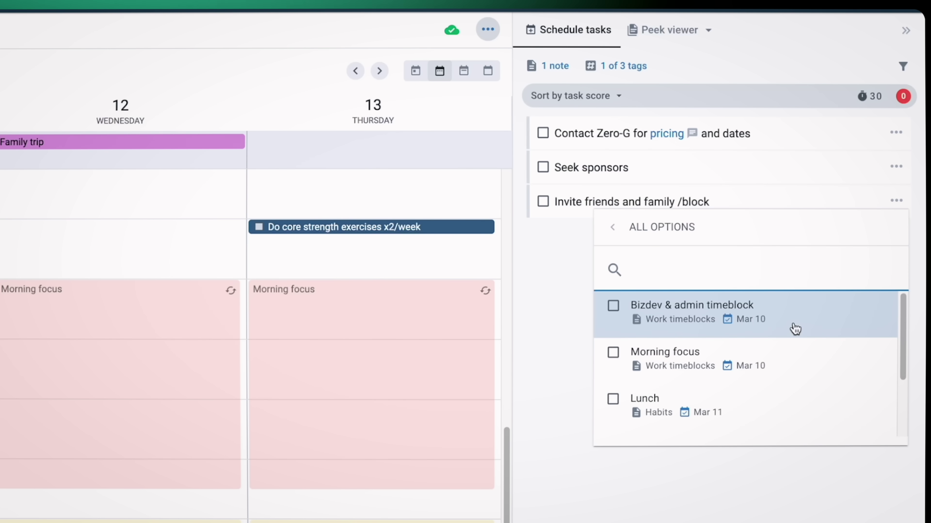
type("contact")
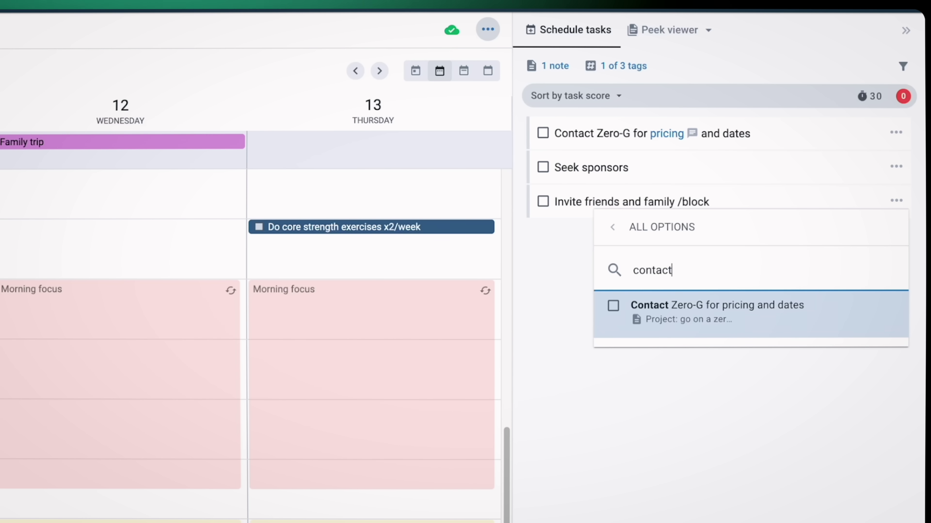
left_click(624, 319)
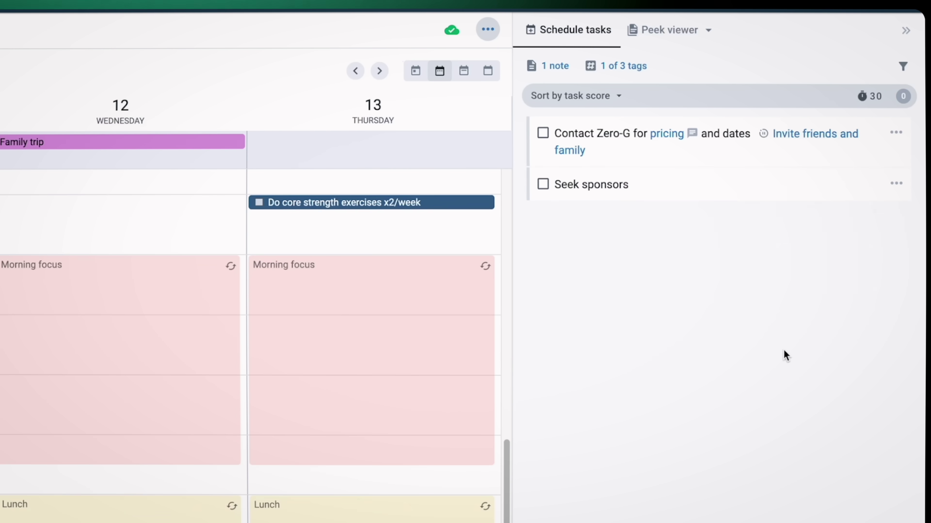
left_click(831, 140)
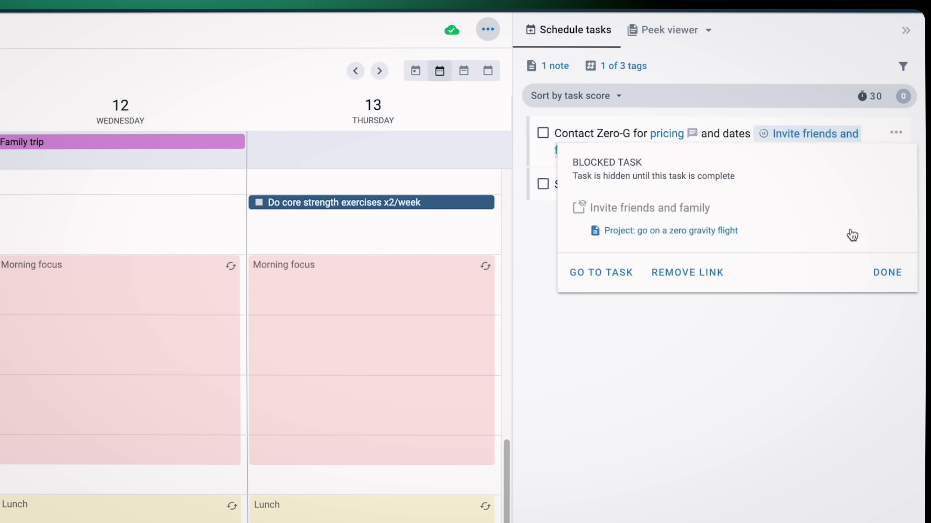
left_click(879, 272)
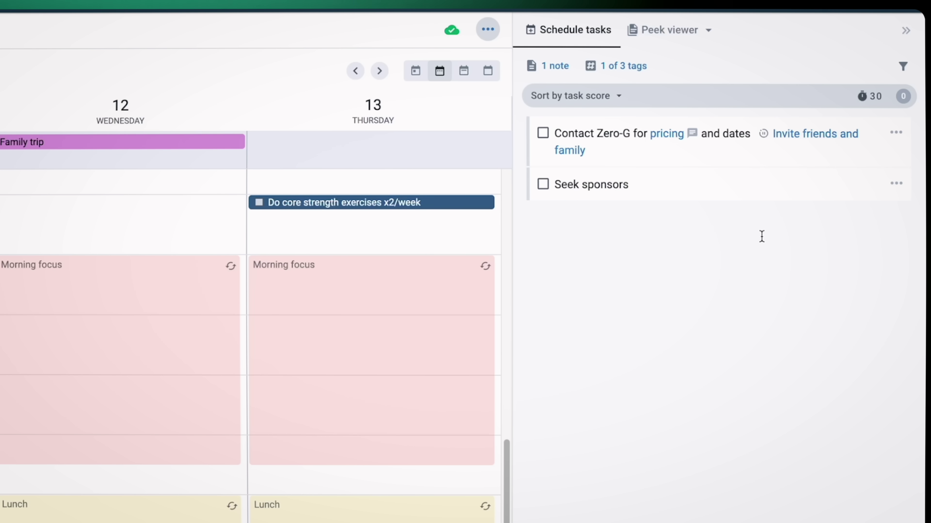
Mark the 'Seek sponsors' task as urgent with the /urge slash command.
left_click(742, 185)
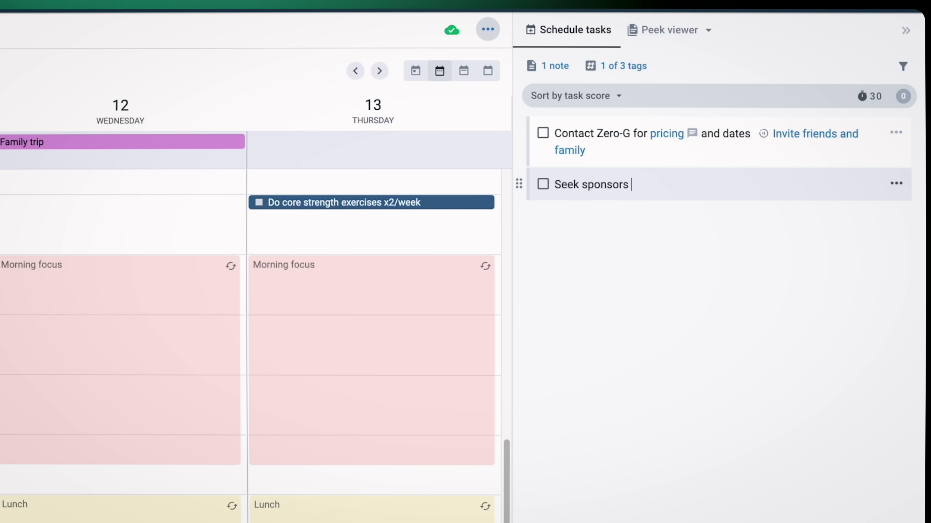
type("/urge")
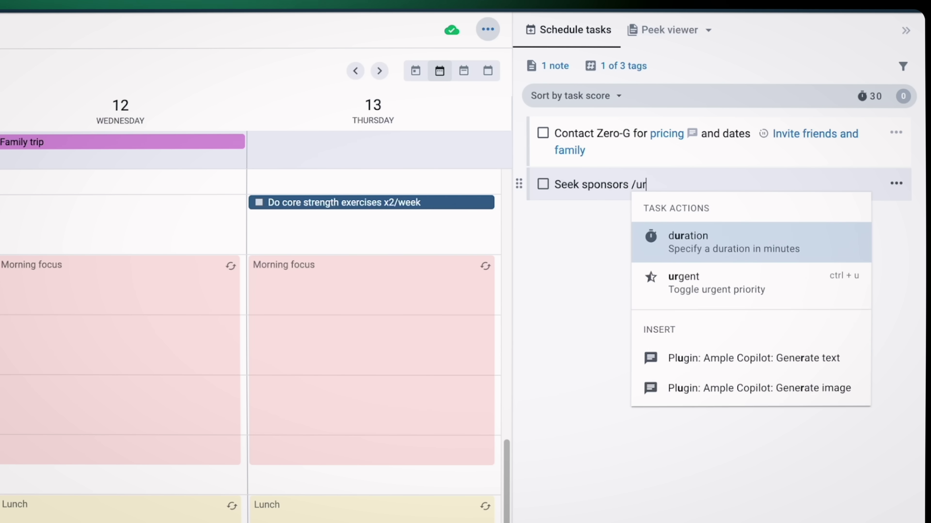
left_click(730, 241)
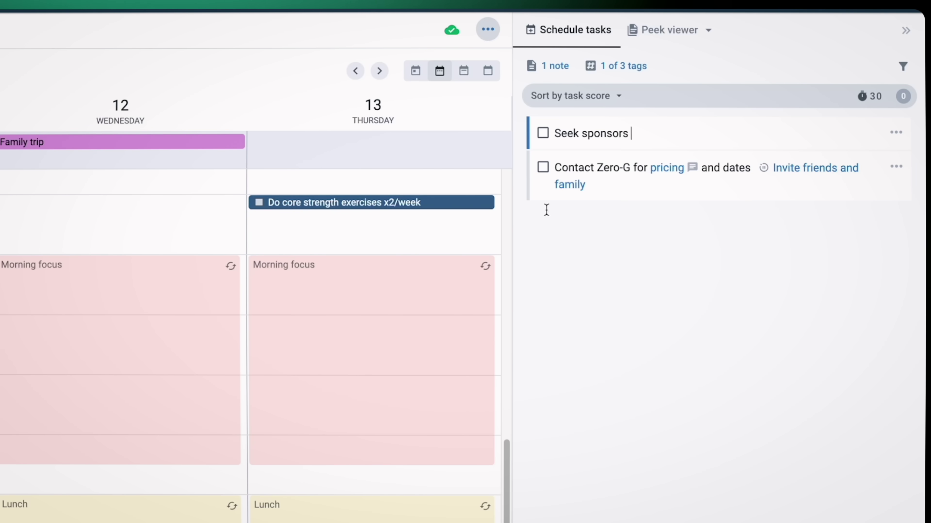
Put Contact Zero-G at Wednesday 4PM and Seek sponsors at 4:30PM, then complete Contact Zero-G.
left_click_drag(519, 169, 153, 522)
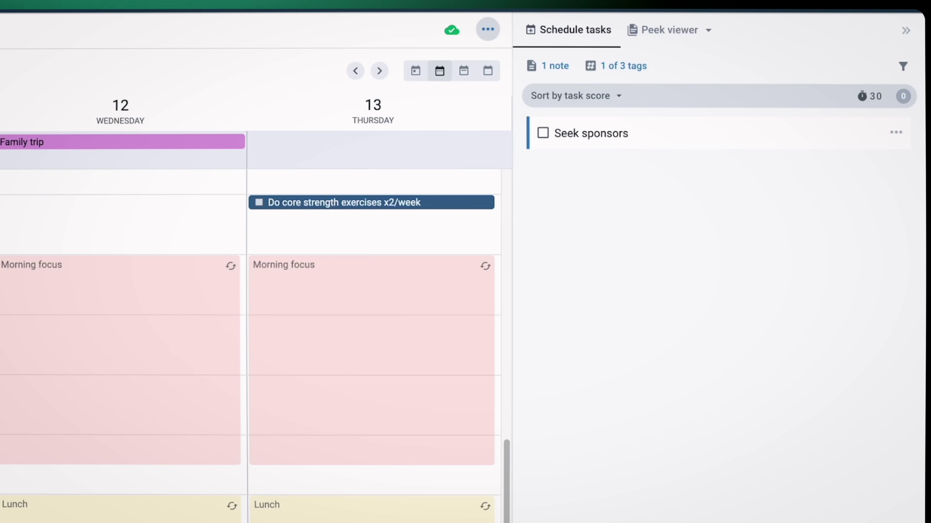
left_click_drag(520, 130, 457, 379)
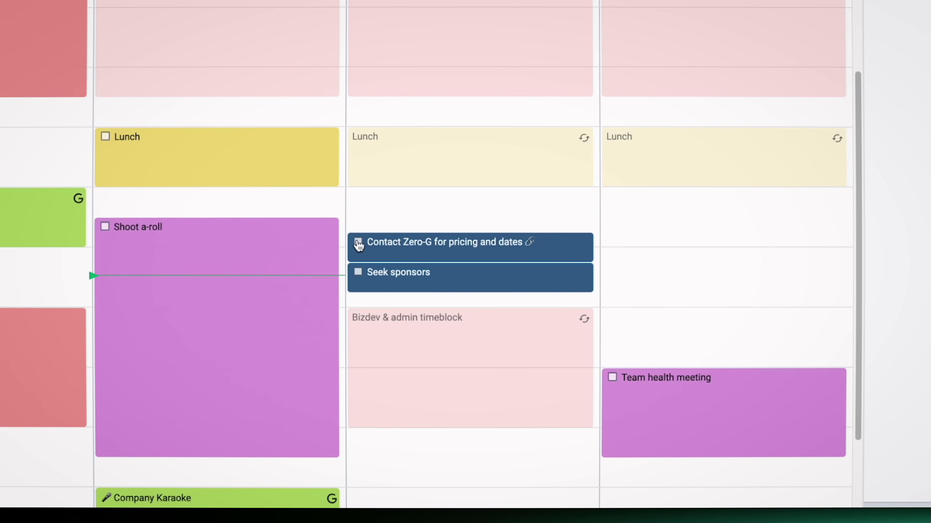
left_click(359, 242)
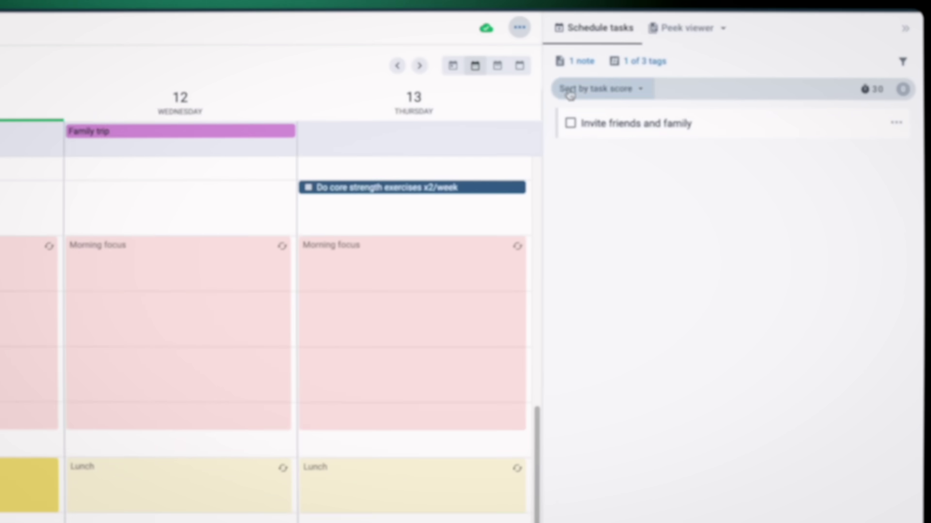